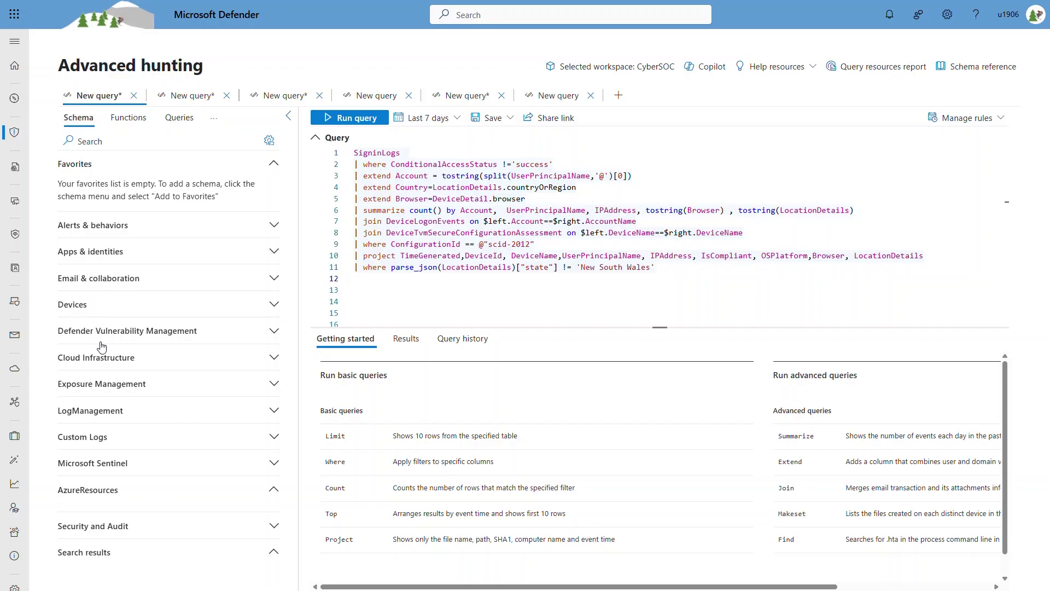
# Step: Browse the Devices, Microsoft Sentinel and Custom Logs tables and OfficeActivity columns, then collapse the schema pane
pyautogui.click(274, 310)
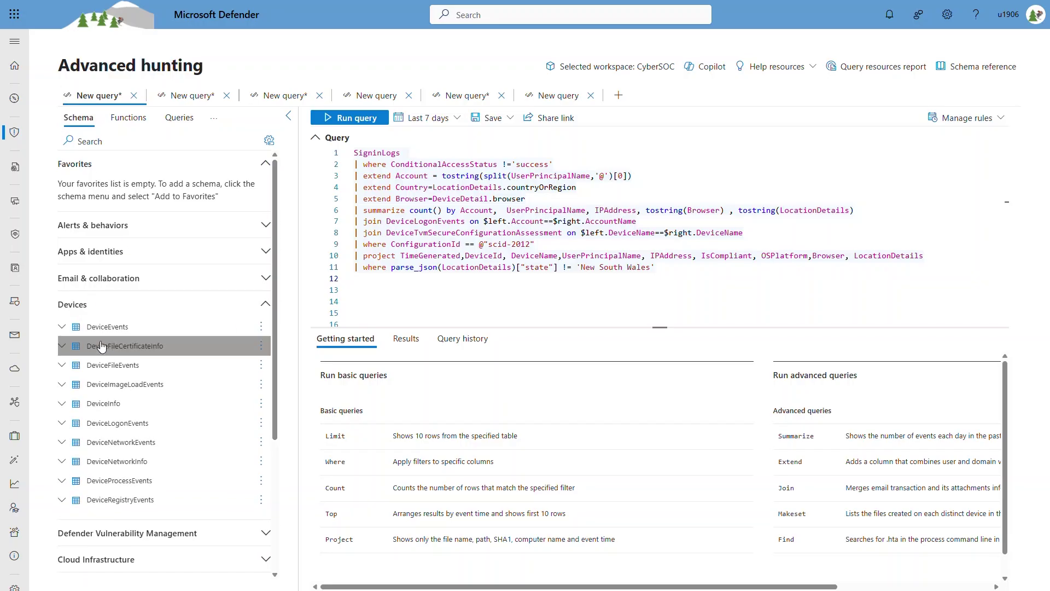
pyautogui.click(265, 304)
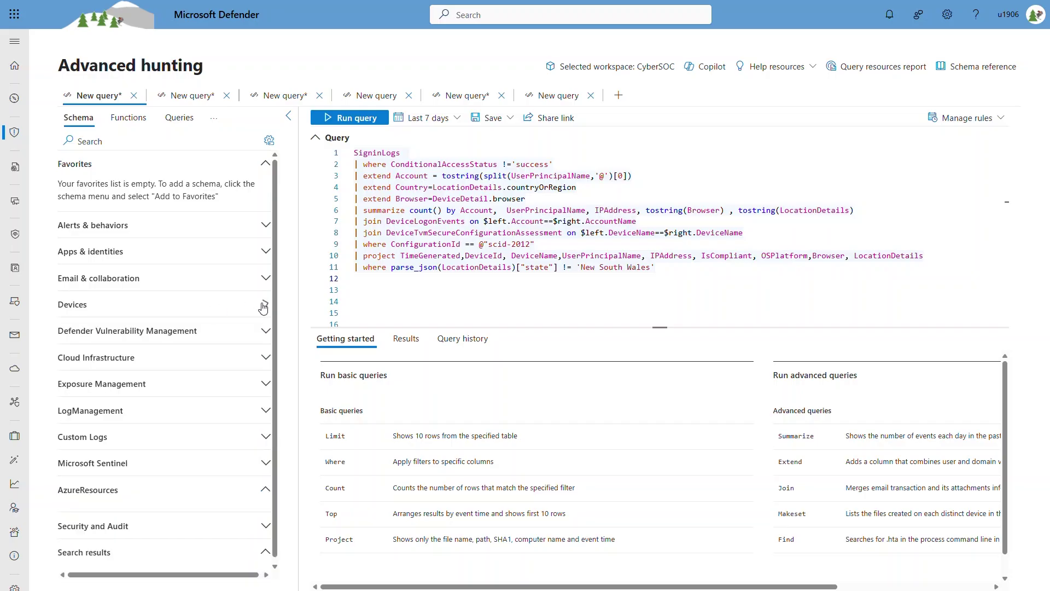
pyautogui.click(257, 471)
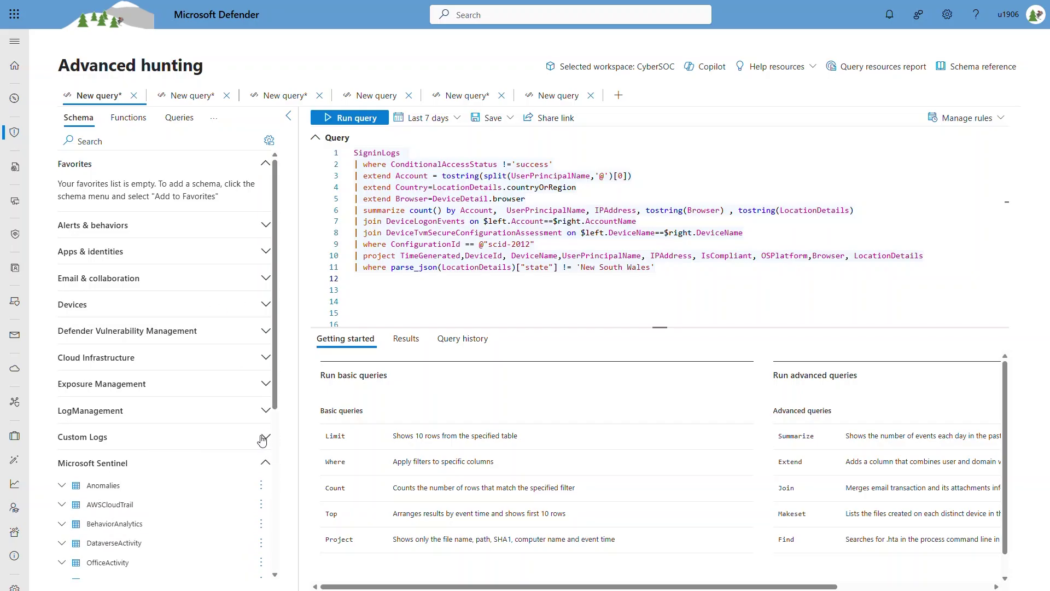
pyautogui.click(262, 441)
pyautogui.scroll(-1, 244, 395)
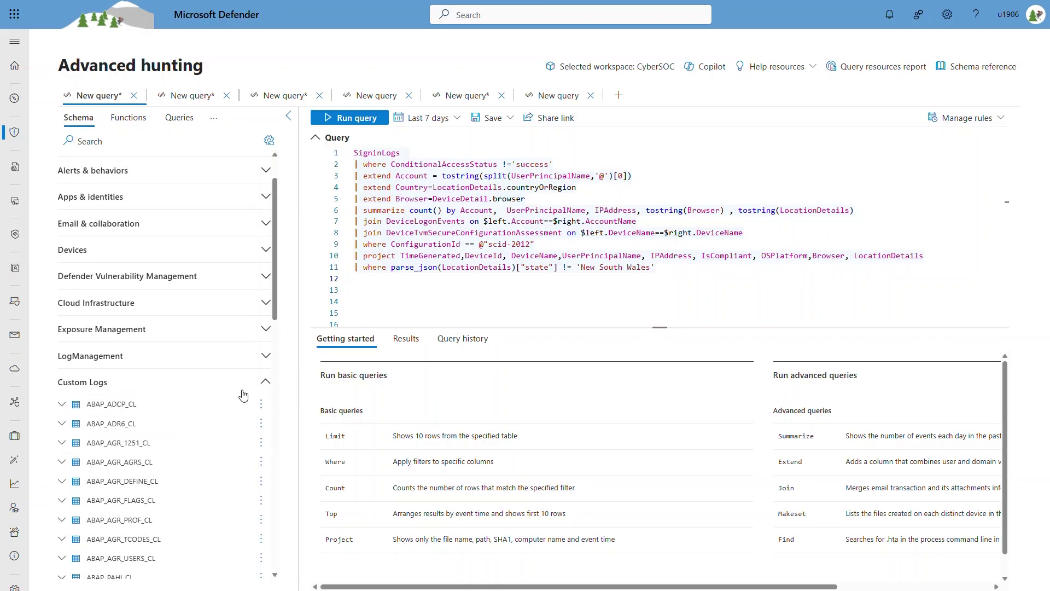
pyautogui.click(265, 382)
pyautogui.scroll(-3, 159, 421)
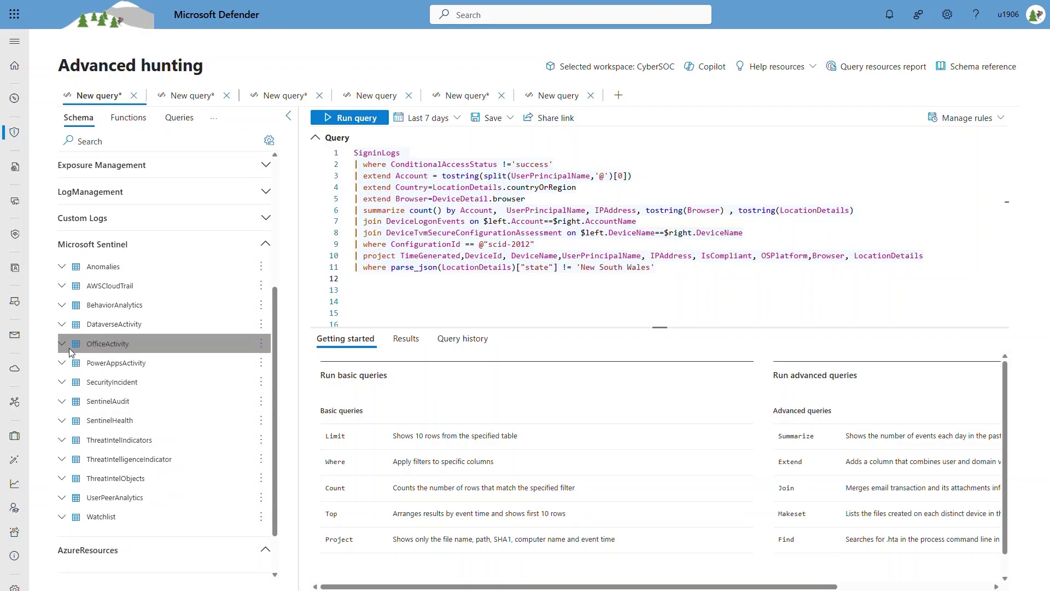
pyautogui.click(62, 345)
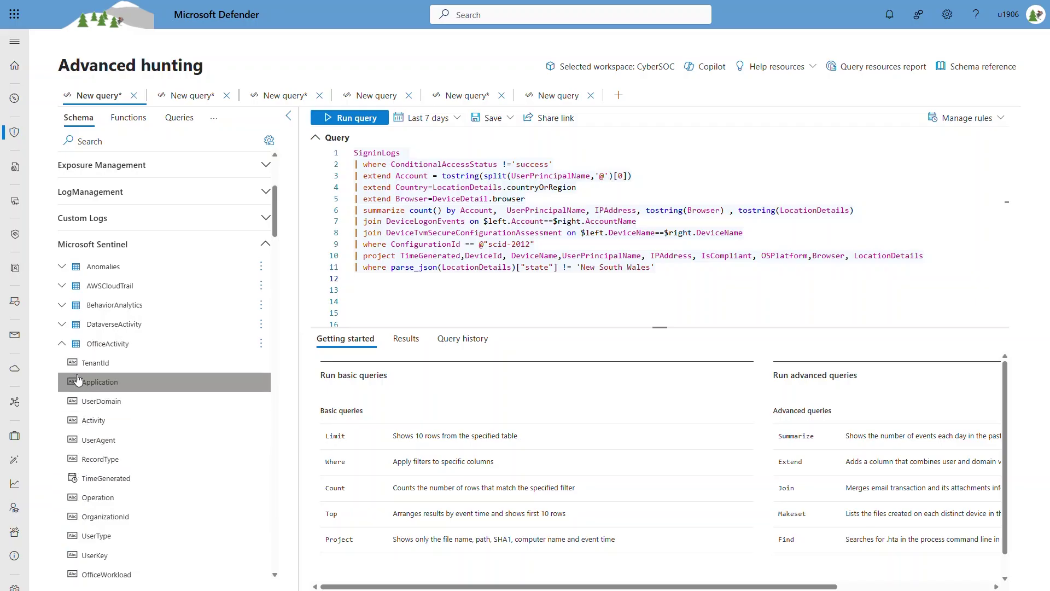
pyautogui.click(289, 115)
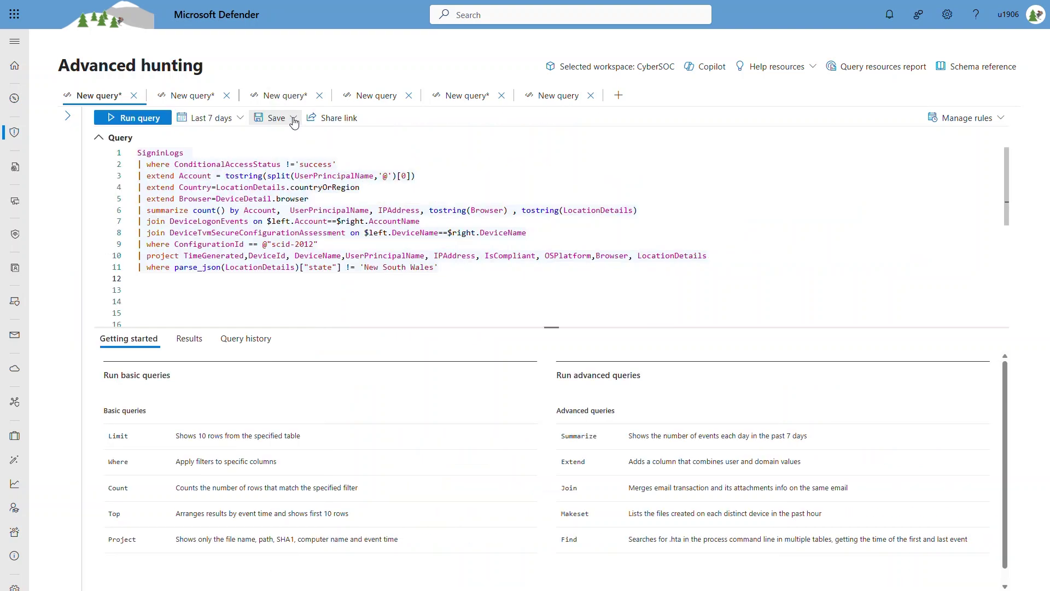
# Step: Highlight the SigninLogs, DeviceLogonEvents and DeviceTvmSecureConfigurationAssessment tables, then run the query for three rows
pyautogui.click(198, 153)
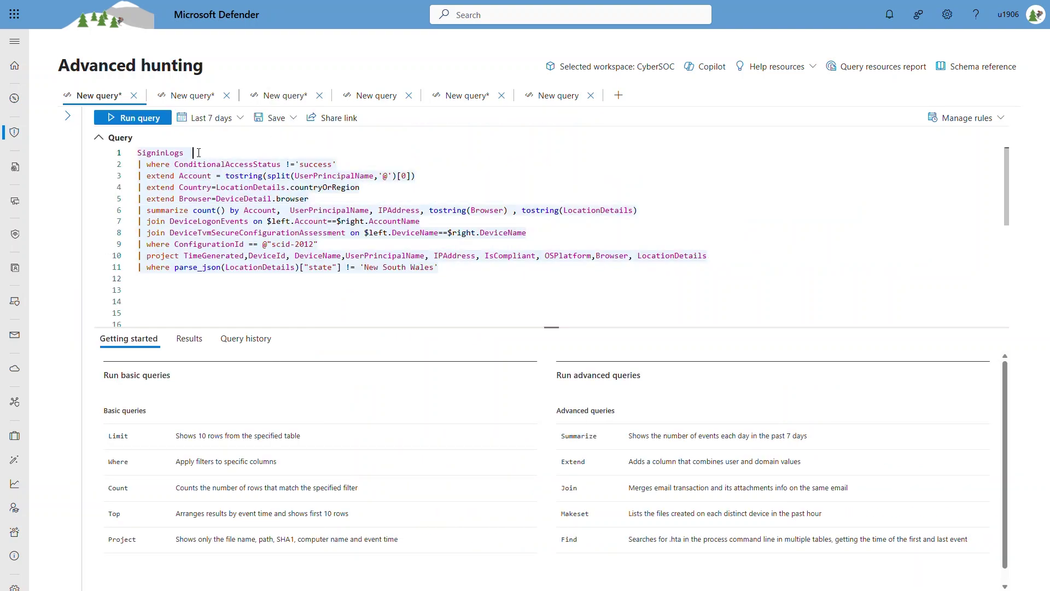
pyautogui.moveTo(191, 153); pyautogui.dragTo(157, 152)
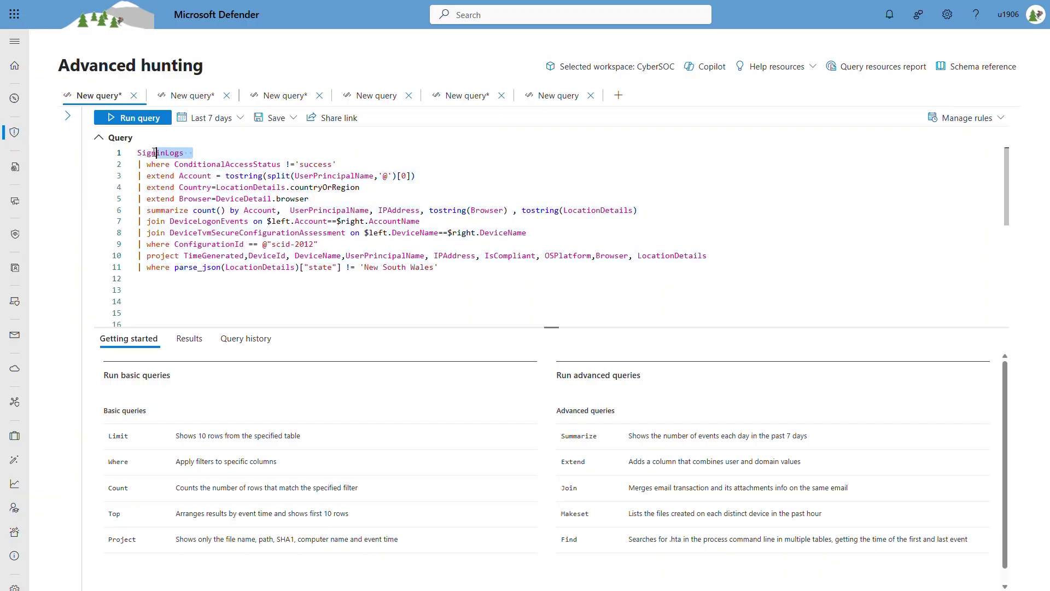
pyautogui.moveTo(169, 221); pyautogui.dragTo(240, 221)
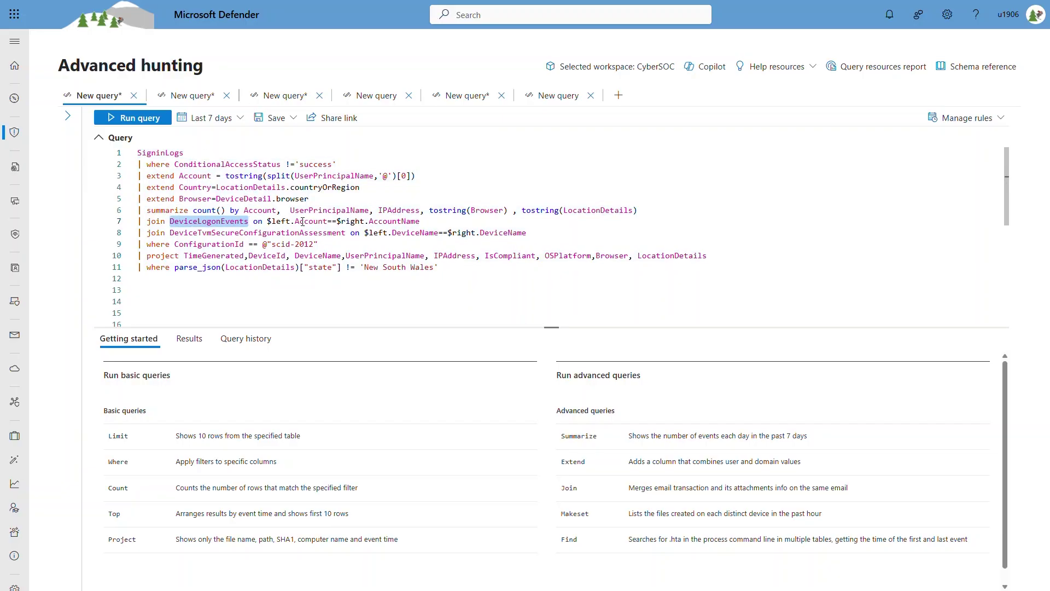
pyautogui.moveTo(170, 232); pyautogui.dragTo(334, 232)
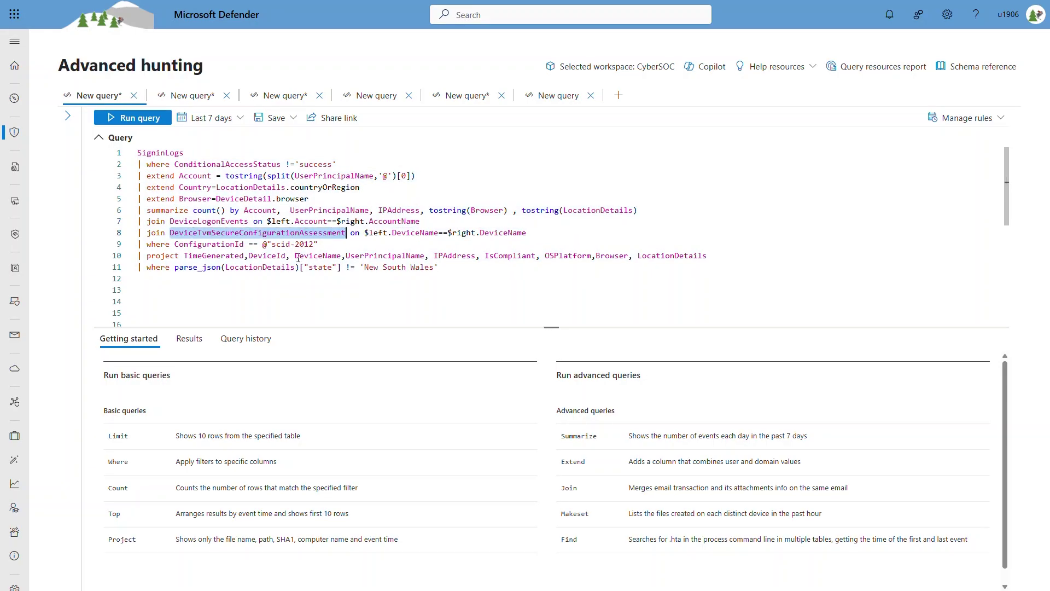
pyautogui.click(200, 203)
pyautogui.click(137, 118)
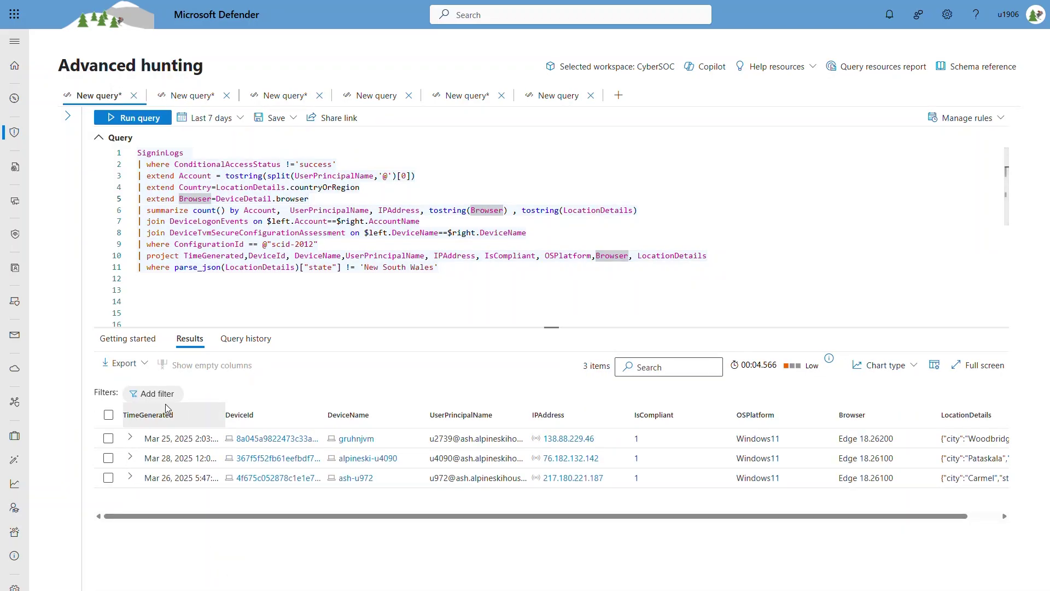
# Step: Add DeviceId, DeviceName and UserPrincipalName filters, and filter DeviceName to ash-u972
pyautogui.click(159, 395)
pyautogui.click(138, 203)
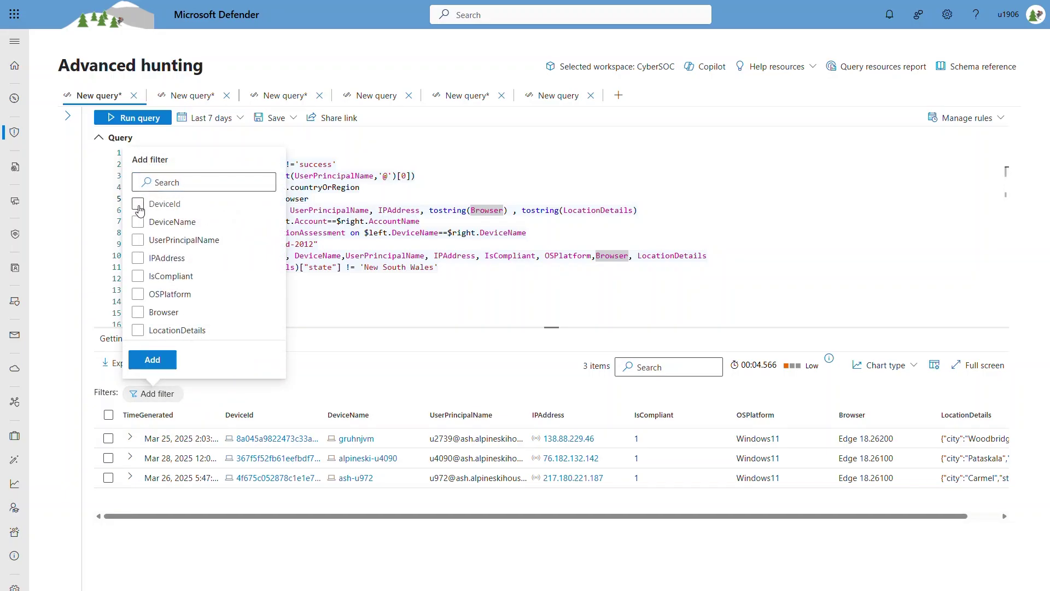
pyautogui.click(138, 221)
pyautogui.click(138, 239)
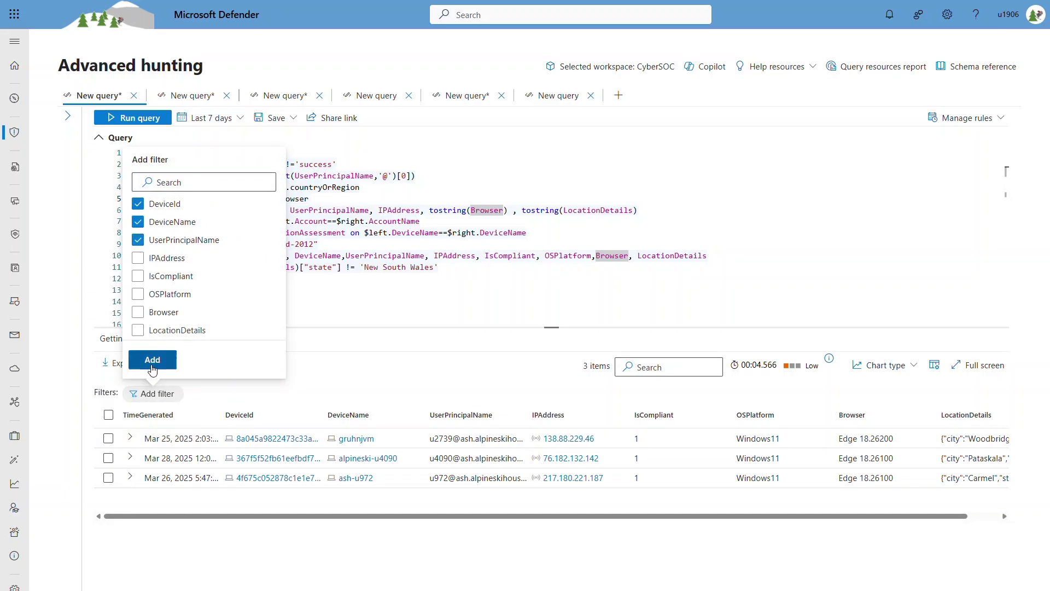
pyautogui.click(152, 359)
pyautogui.click(256, 393)
pyautogui.click(255, 434)
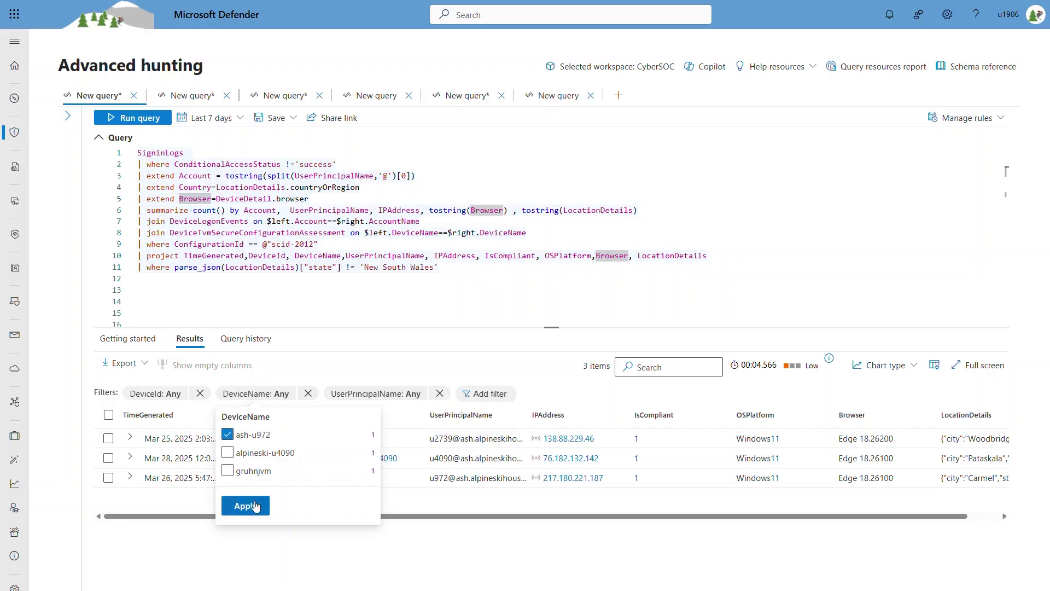
pyautogui.click(242, 506)
# Step: Inspect the remaining ash-u972 record's full details, then close the details panel
pyautogui.click(186, 440)
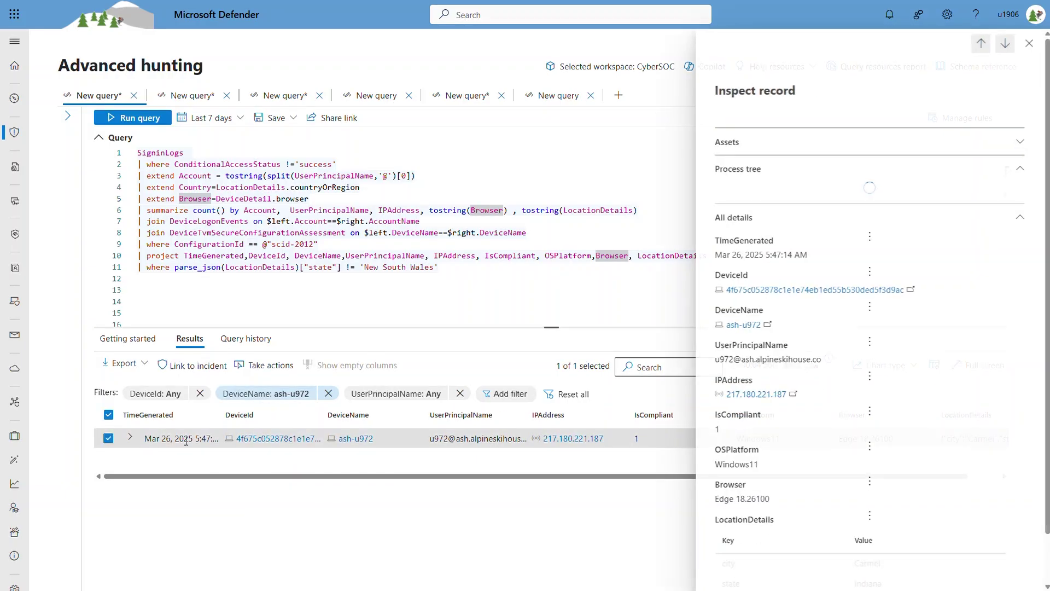
pyautogui.scroll(-1, 842, 520)
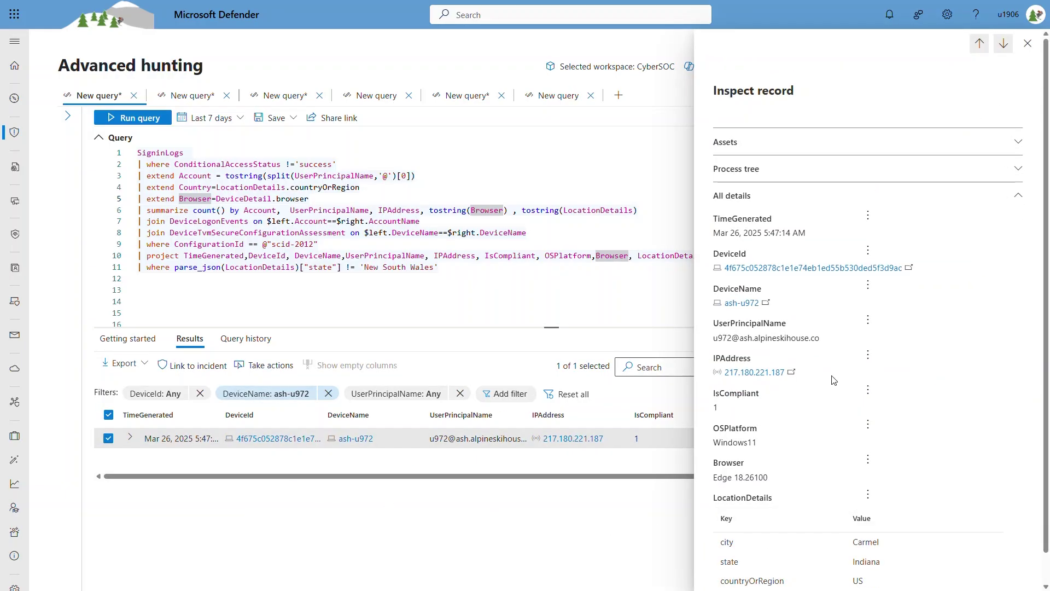
pyautogui.scroll(-1, 829, 350)
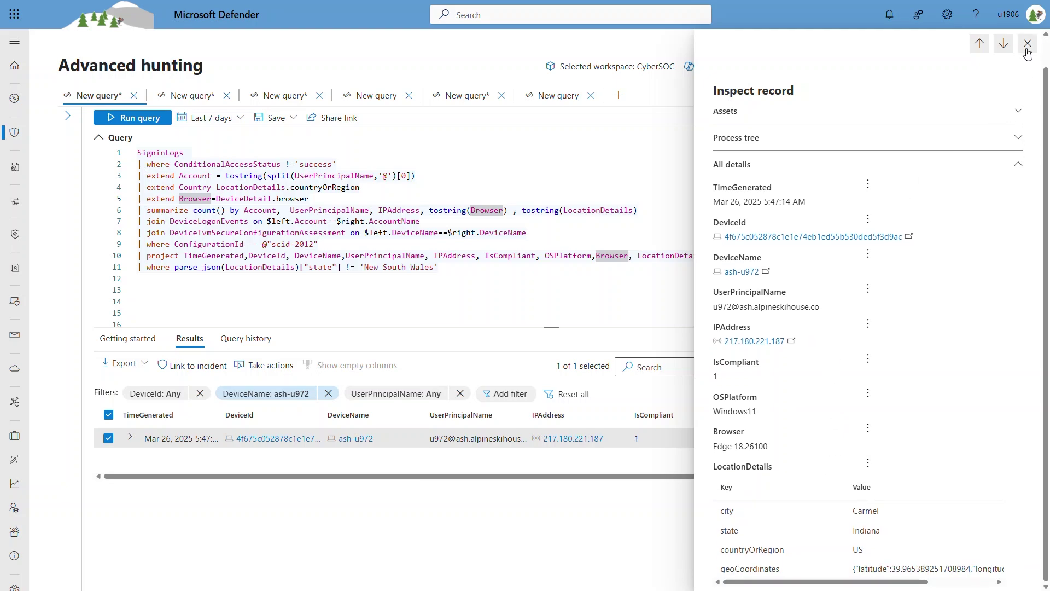
pyautogui.click(1028, 43)
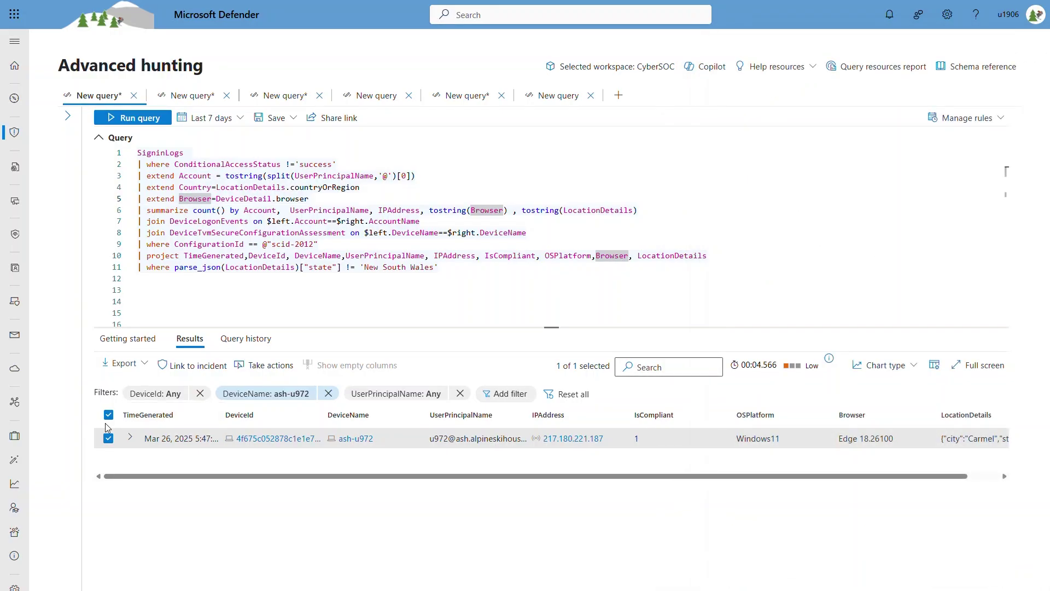
# Step: Expand the result row's LocationDetails and geoCoordinates fields
pyautogui.click(130, 437)
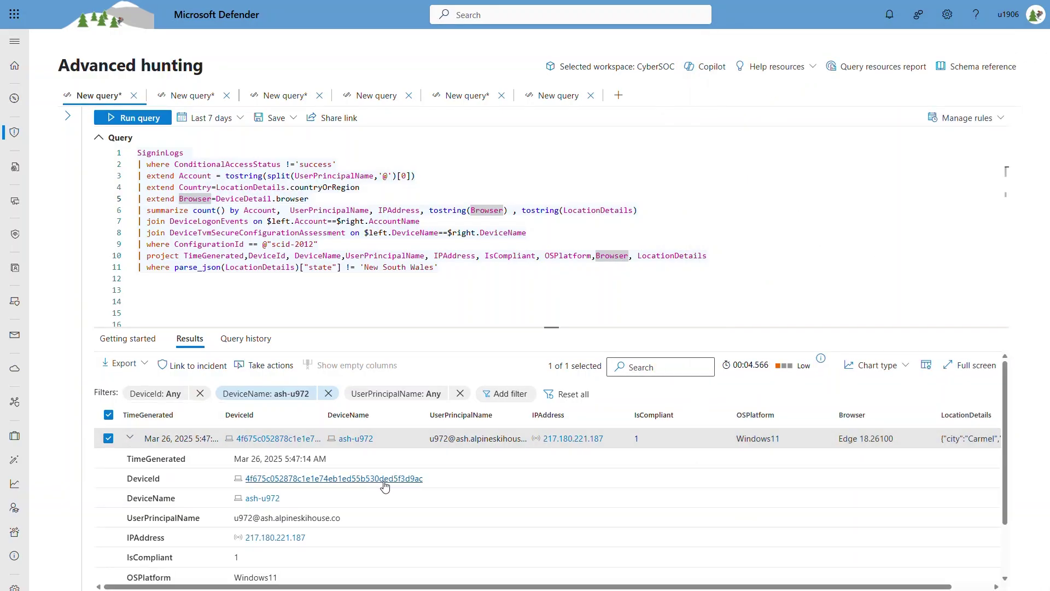
pyautogui.moveTo(547, 327); pyautogui.dragTo(546, 317)
pyautogui.scroll(-2, 319, 495)
pyautogui.scroll(-1, 353, 491)
pyautogui.scroll(-2, 345, 495)
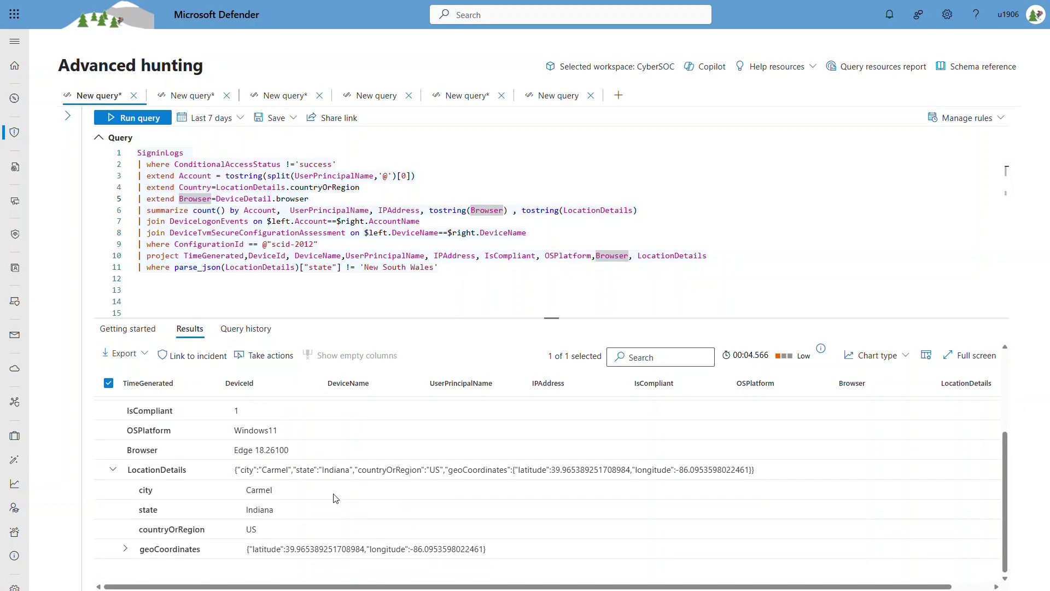
pyautogui.click(126, 548)
pyautogui.scroll(-1, 525, 524)
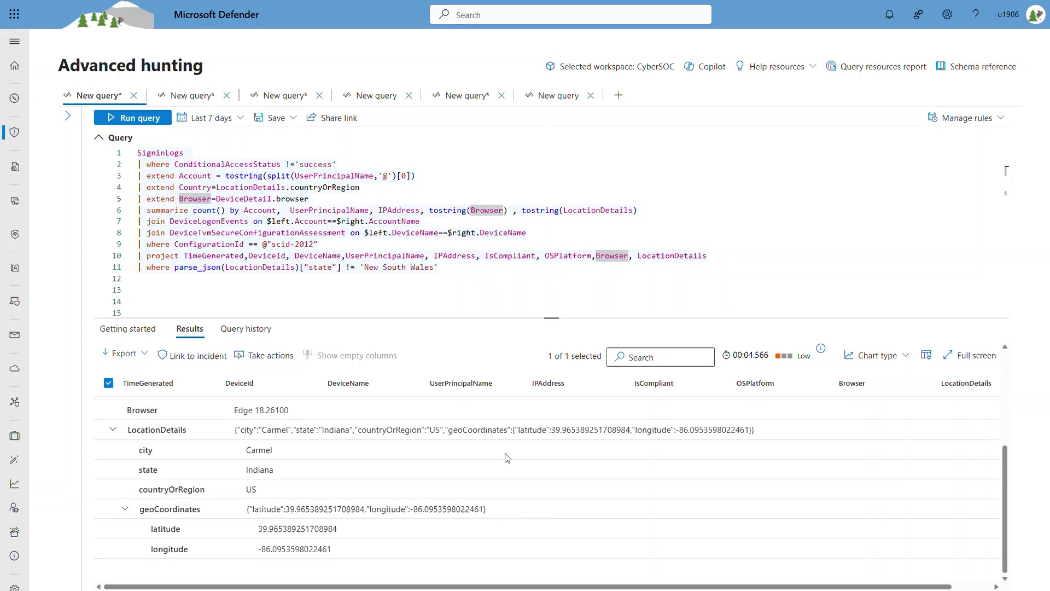
# Step: Include city 'Carmel' as a new line 12 filter in the query
pyautogui.rightClick(257, 450)
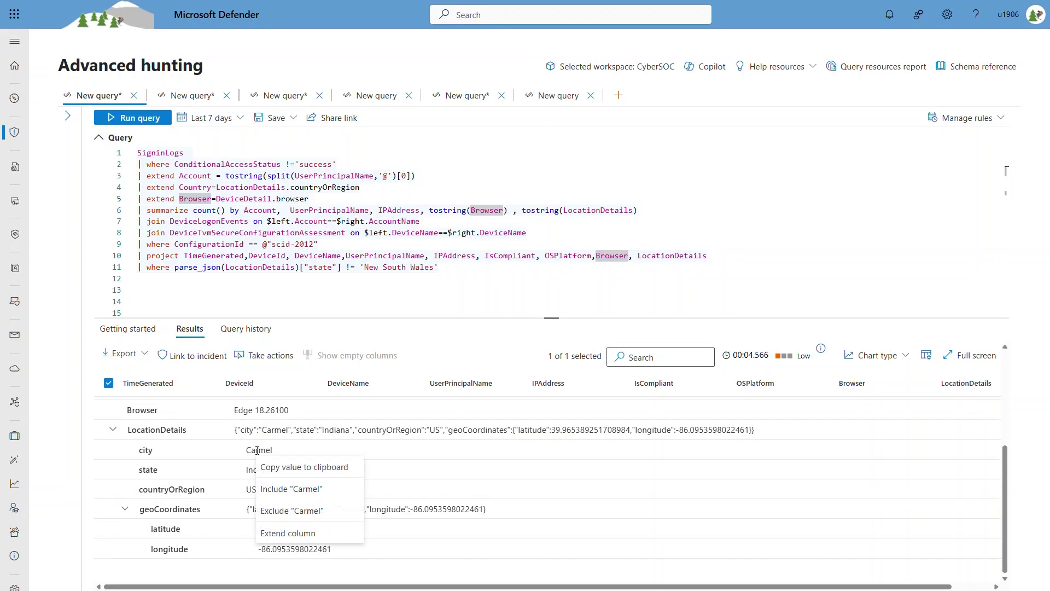
pyautogui.click(314, 492)
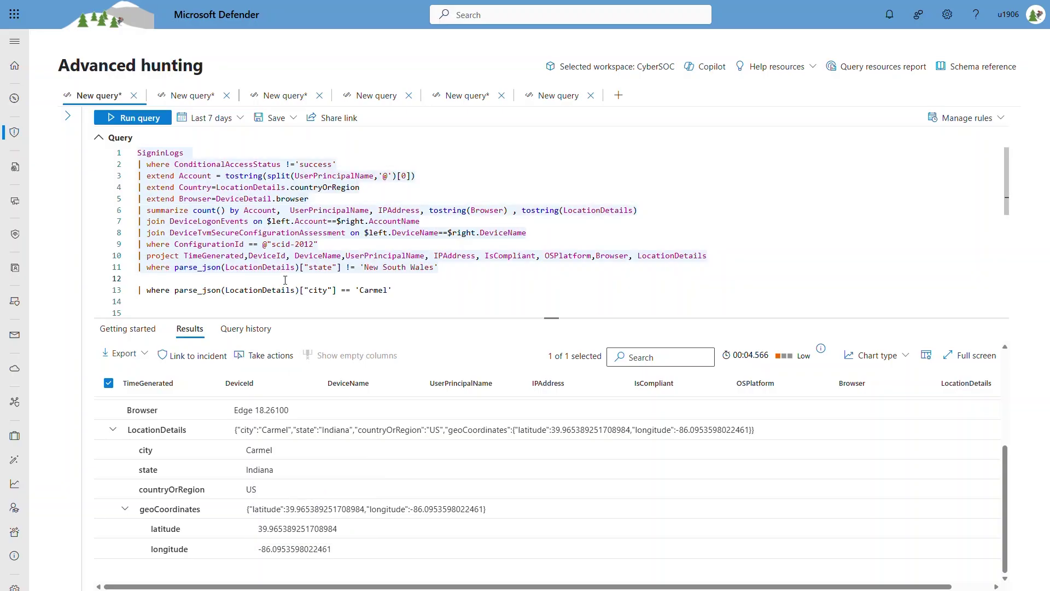
pyautogui.moveTo(391, 279); pyautogui.dragTo(138, 285)
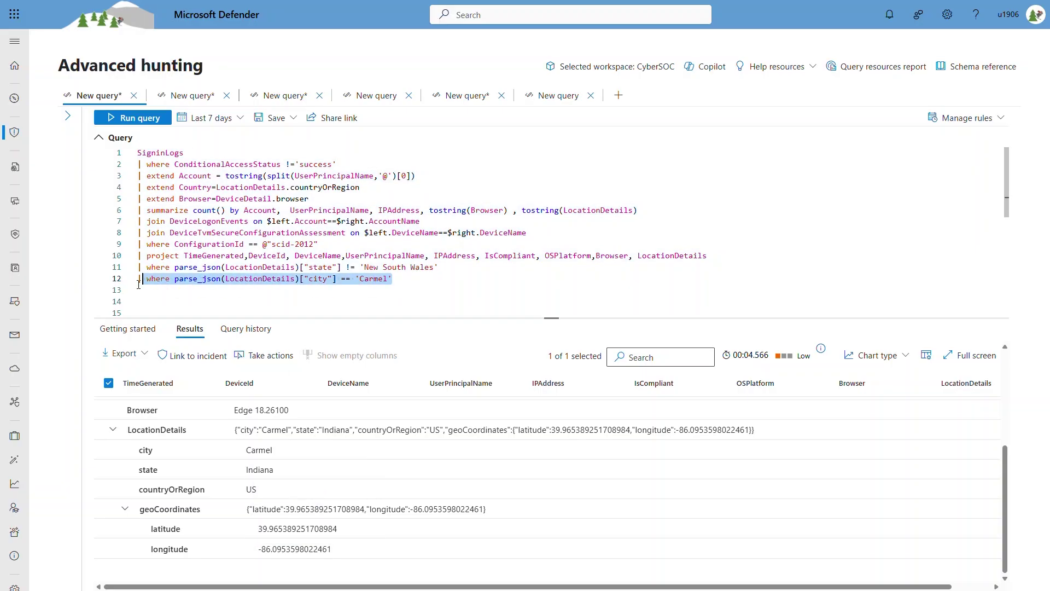
pyautogui.click(408, 302)
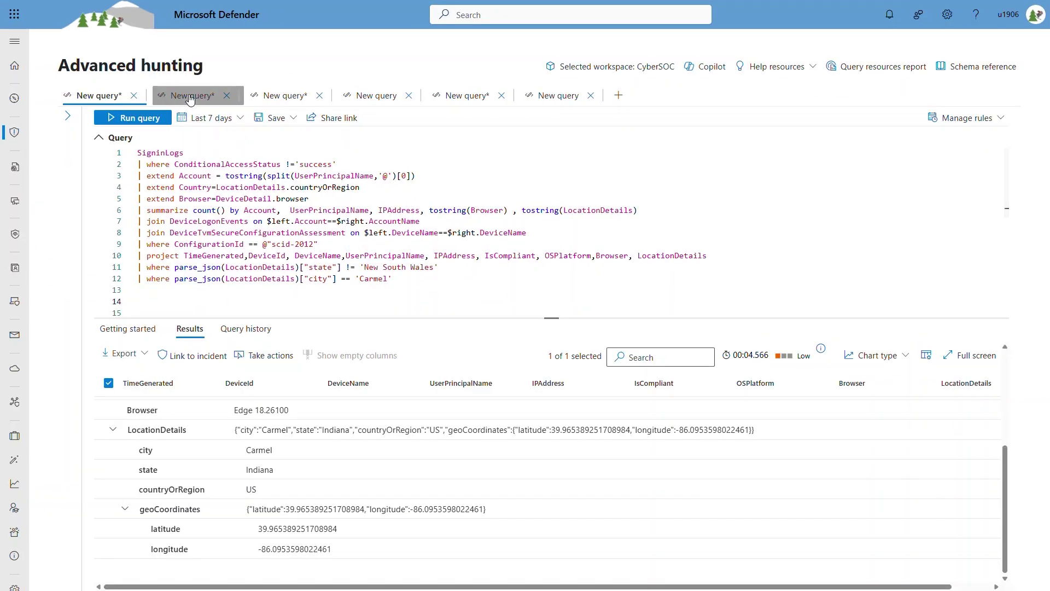
# Step: Run the second tab's EmailEvents phishing query and switch its chart from pie to column
pyautogui.click(190, 97)
pyautogui.click(131, 117)
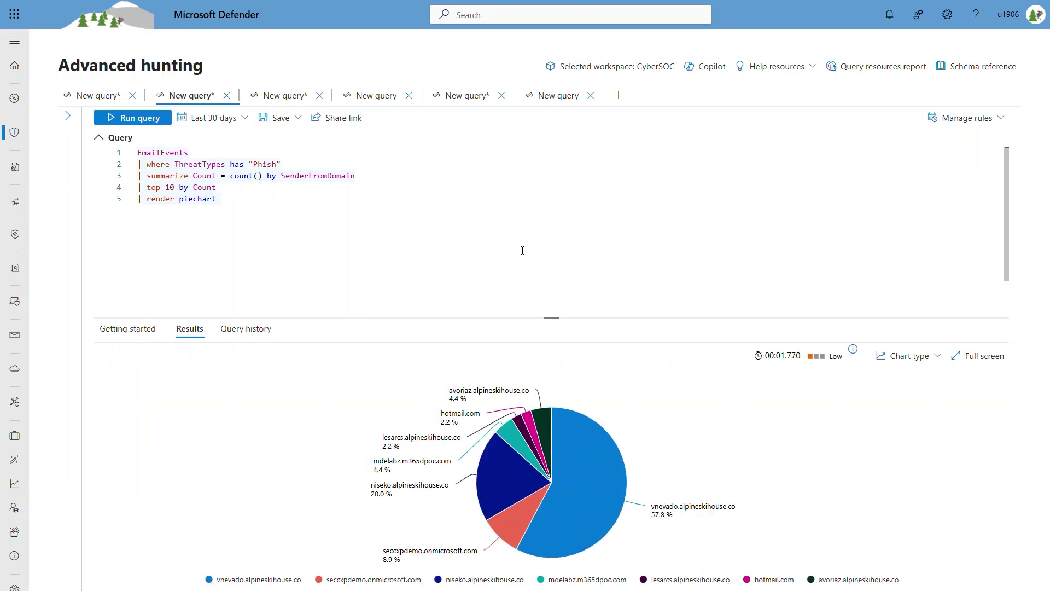
pyautogui.moveTo(559, 313); pyautogui.dragTo(540, 245)
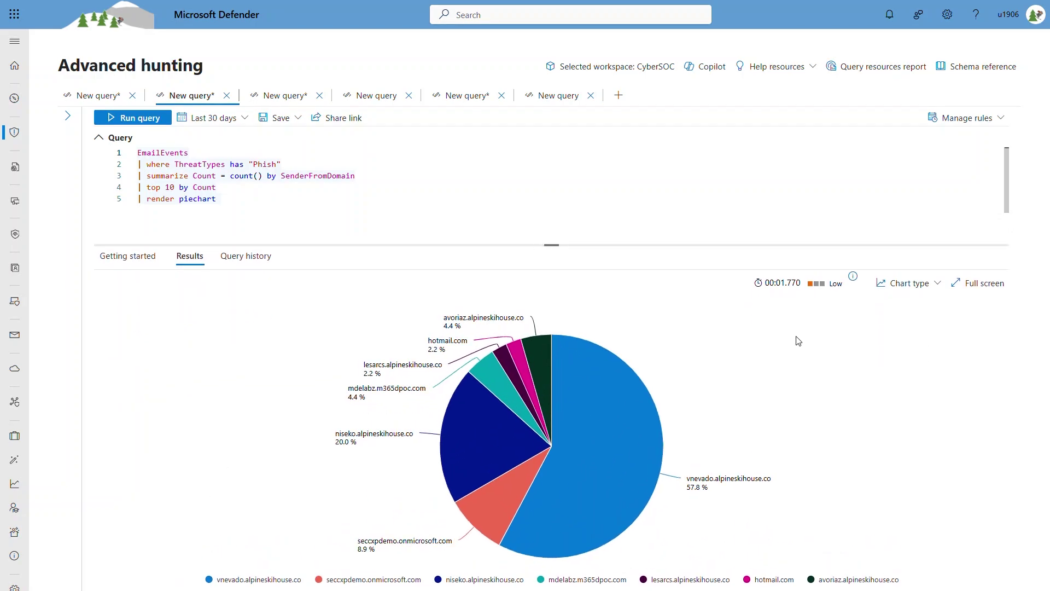
pyautogui.click(930, 286)
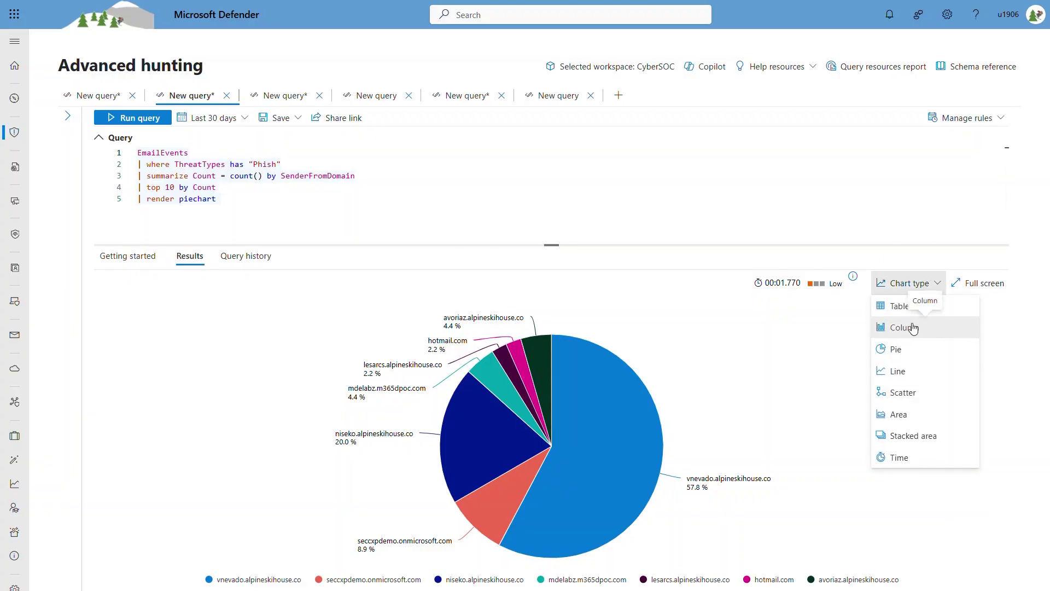
pyautogui.click(914, 328)
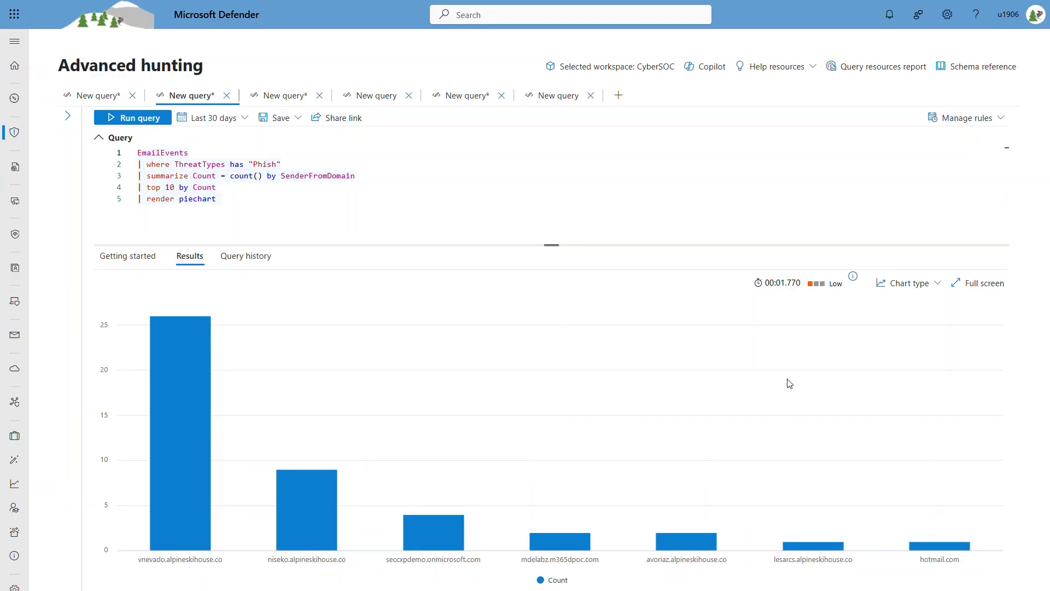
# Step: Run the third tab's DeviceInfo query, then open the empty fourth tab with its functions list
pyautogui.click(286, 106)
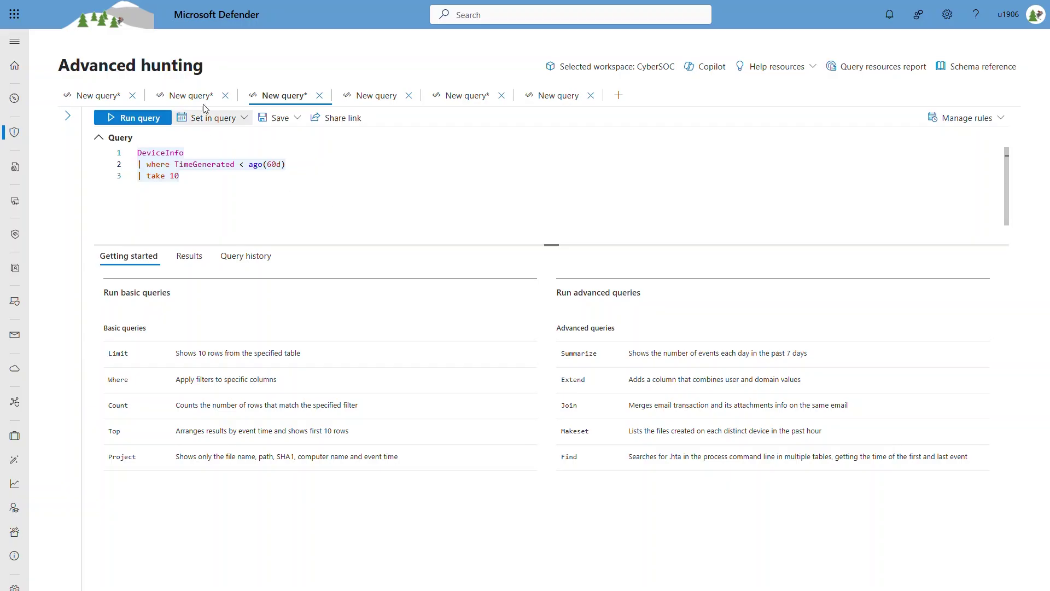
pyautogui.click(142, 117)
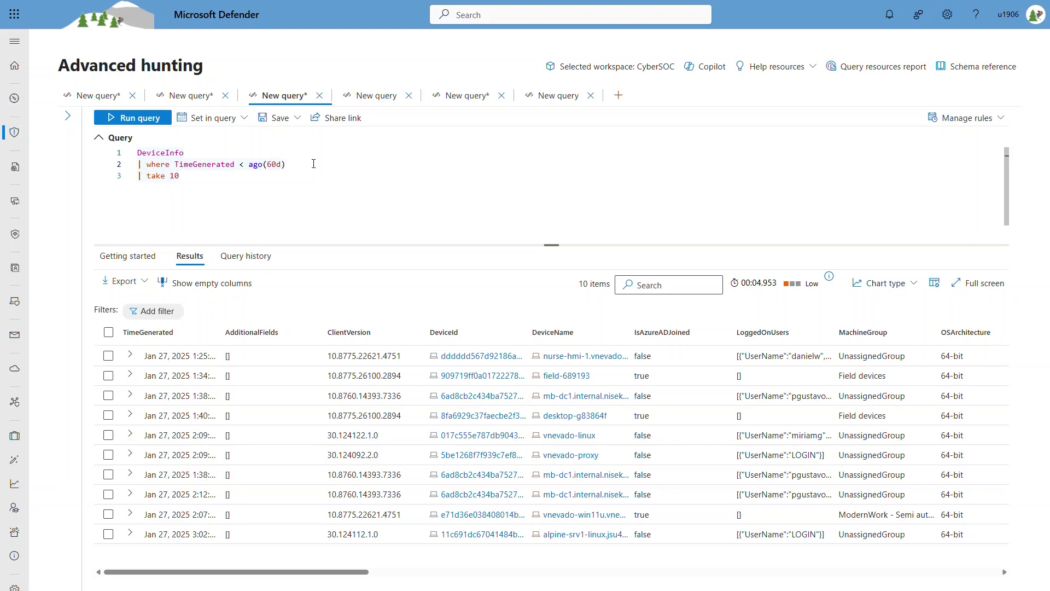
pyautogui.moveTo(188, 152); pyautogui.dragTo(136, 152)
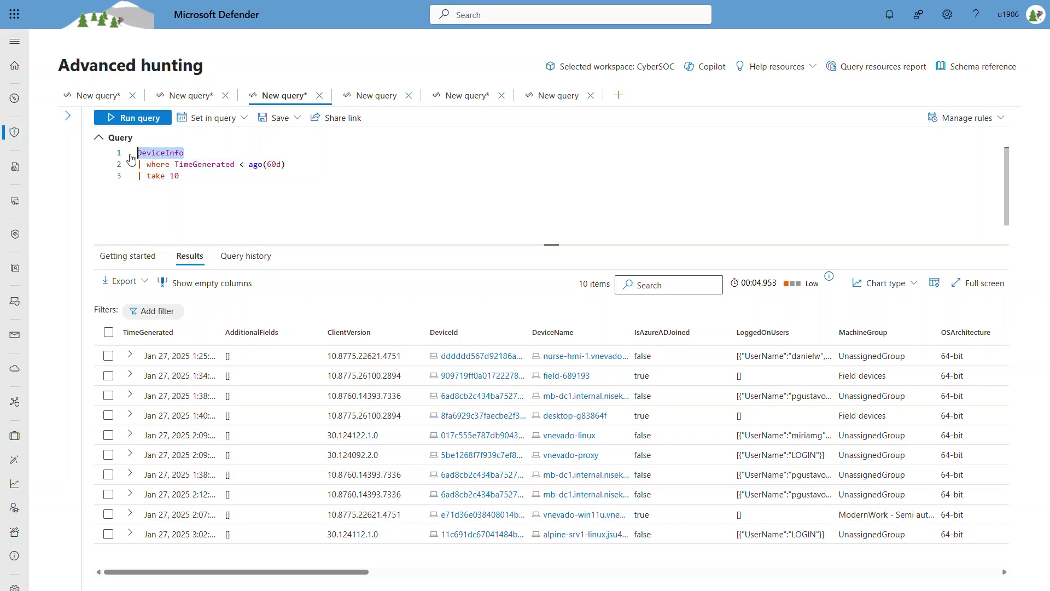
pyautogui.click(373, 95)
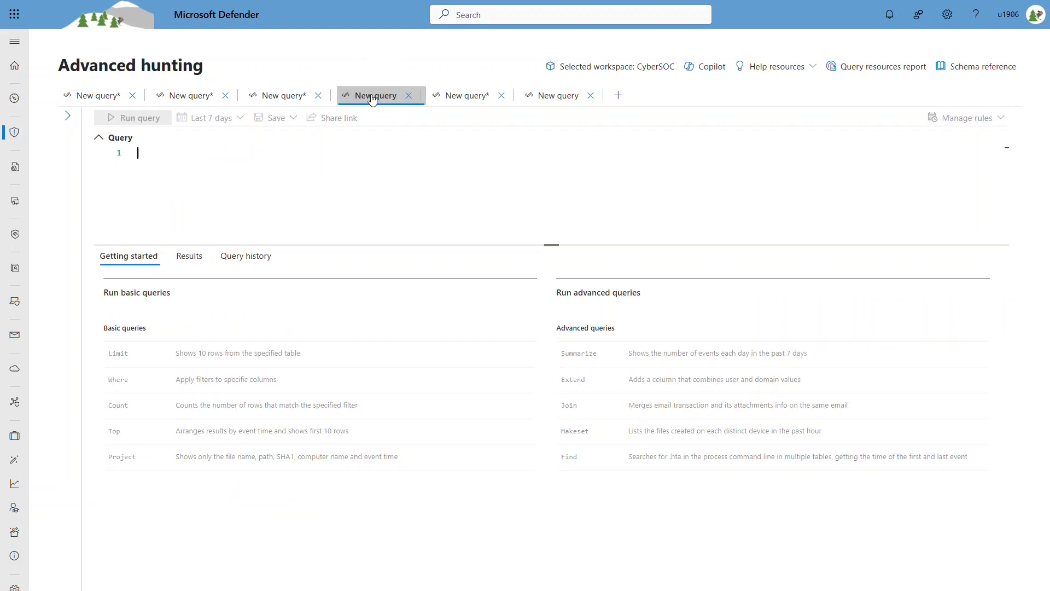
pyautogui.click(67, 115)
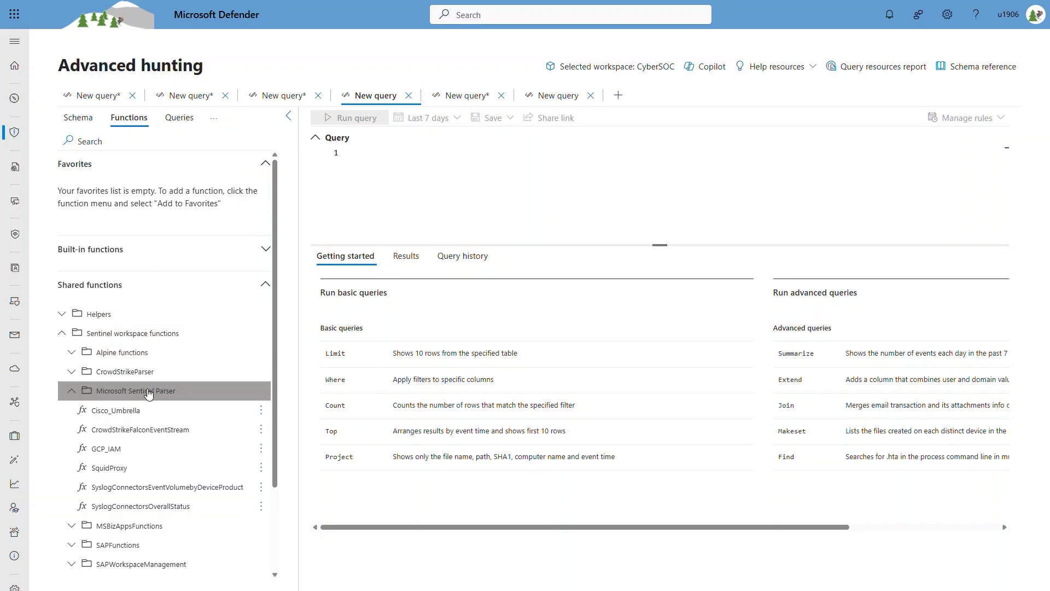
# Step: Insert the SyslogConnectorsOverallStatus function into the query, run it, then go to the SecurityEvent tab
pyautogui.scroll(-2, 173, 405)
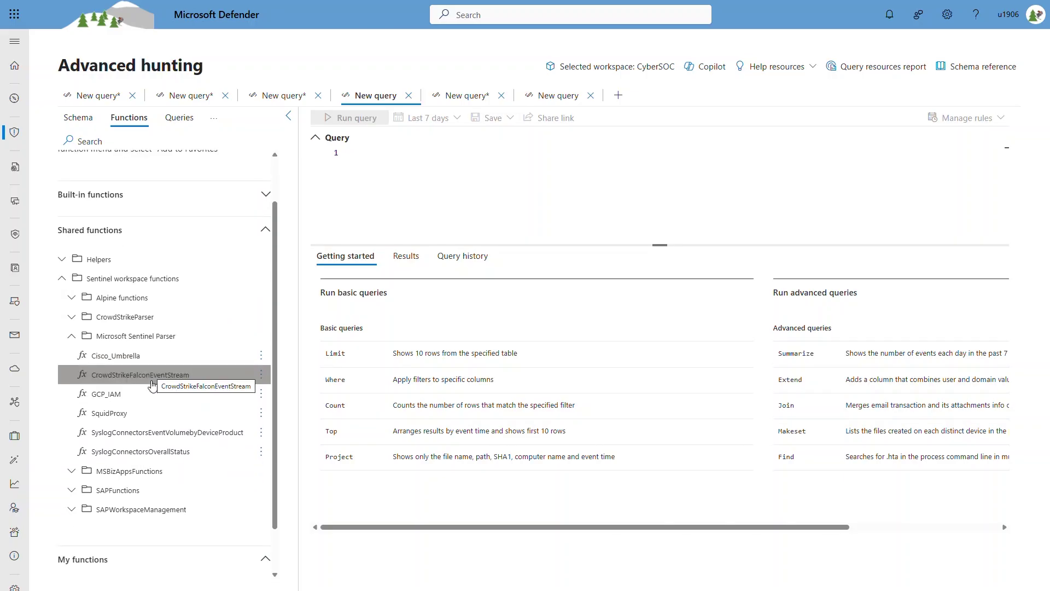
pyautogui.click(261, 456)
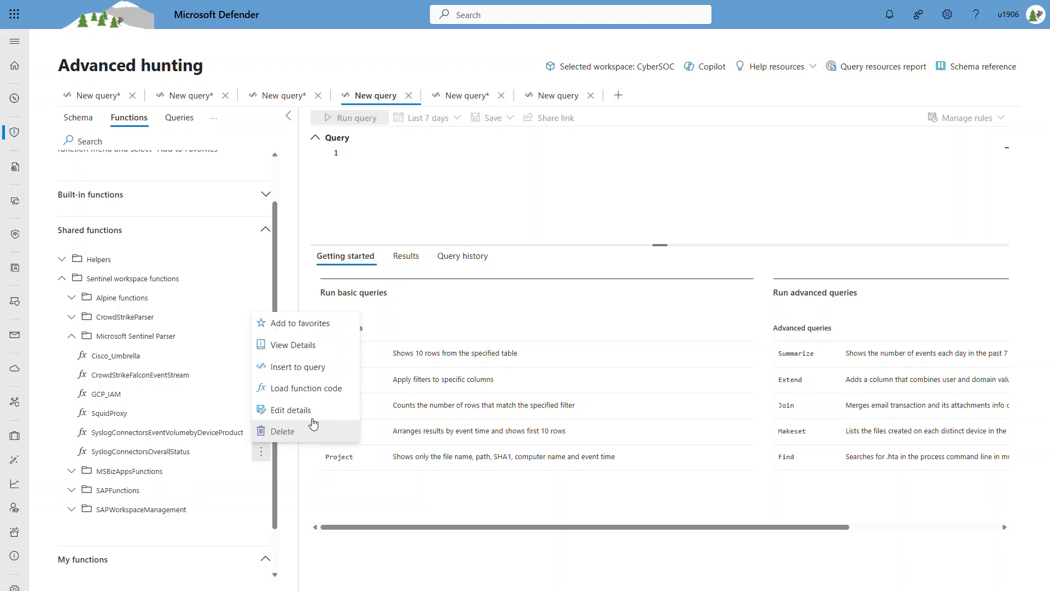
pyautogui.click(310, 367)
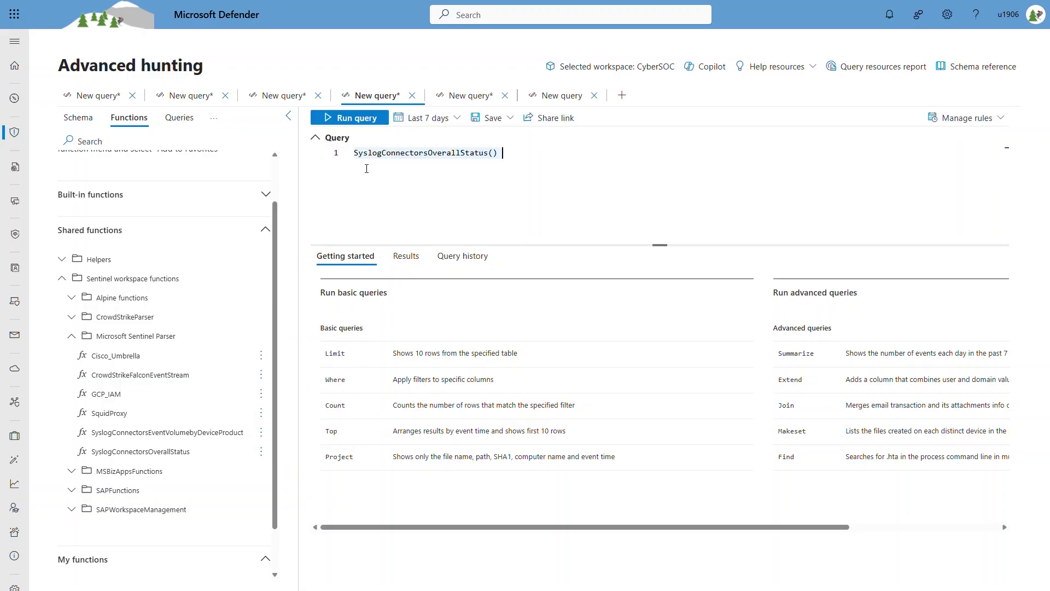
pyautogui.click(362, 119)
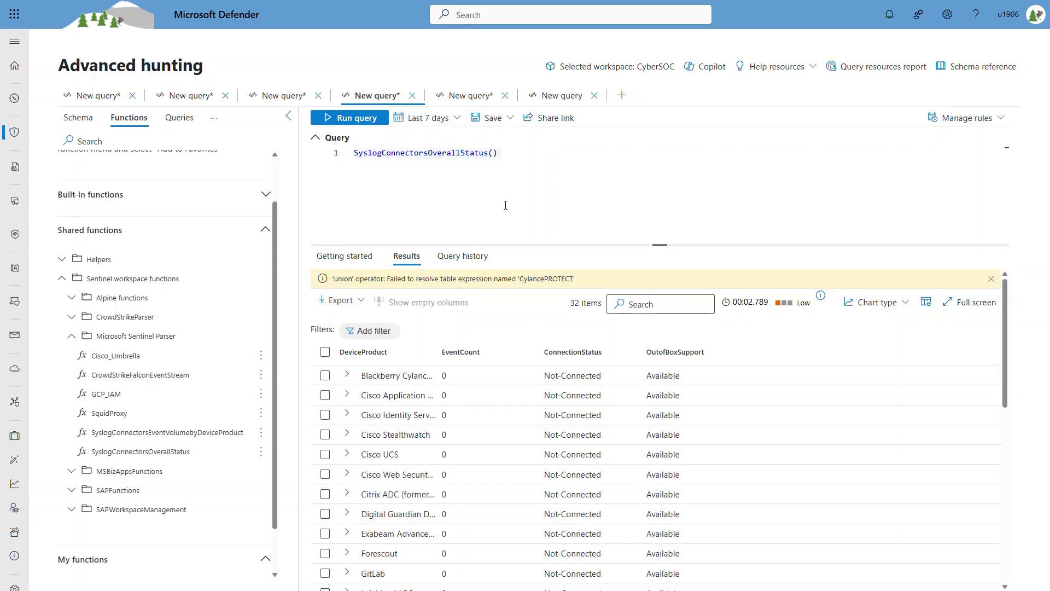
pyautogui.click(459, 102)
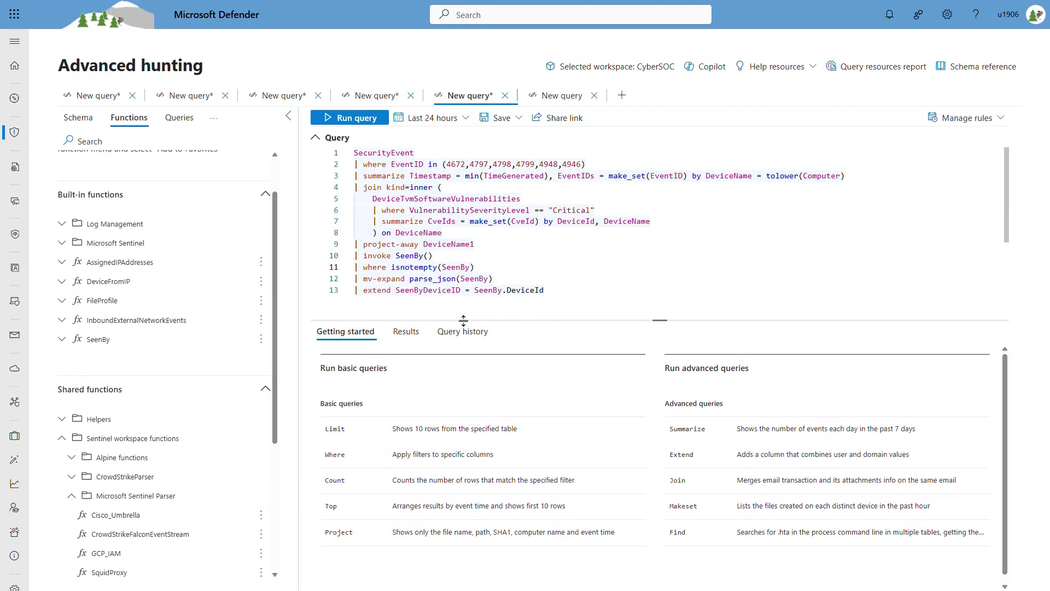
# Step: Highlight the SeenBy line, SecurityEvent and DeviceTvmSoftwareVulnerabilities, run the query, and hide the functions list
pyautogui.click(432, 268)
pyautogui.moveTo(432, 256); pyautogui.dragTo(347, 256)
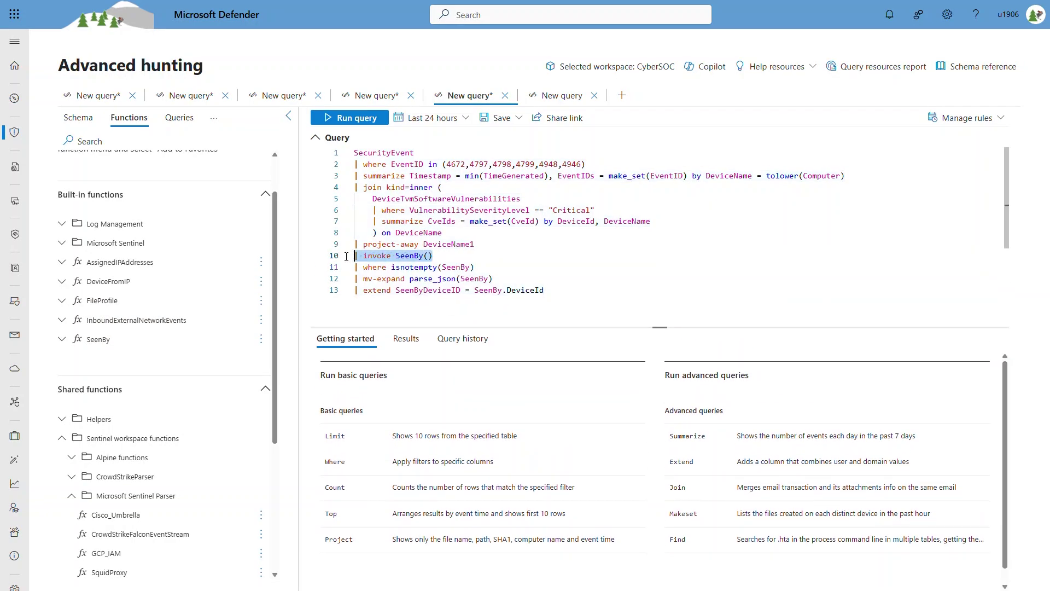
pyautogui.click(415, 152)
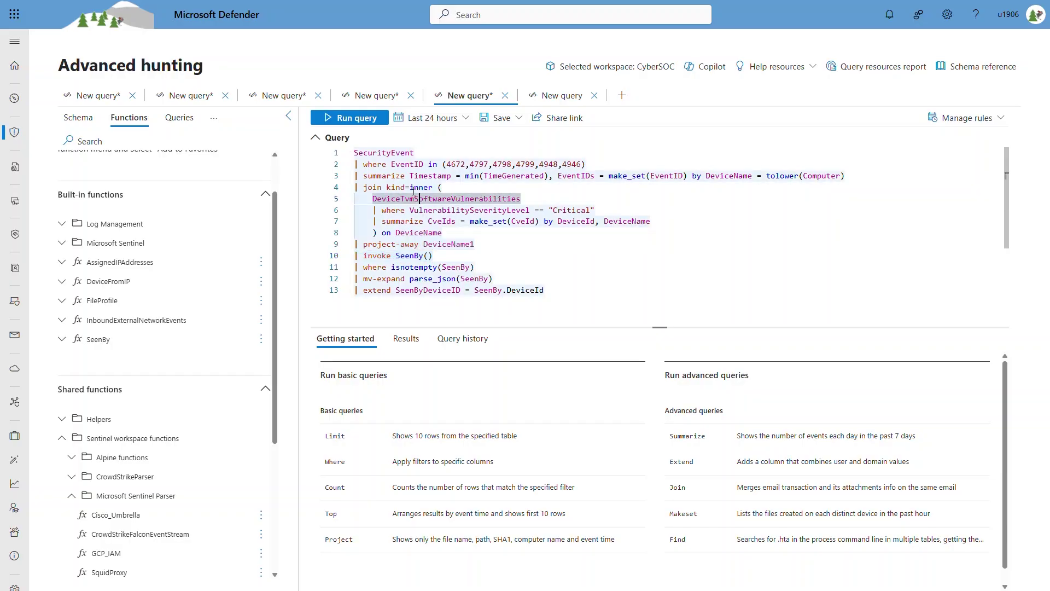
pyautogui.moveTo(411, 153); pyautogui.dragTo(354, 153)
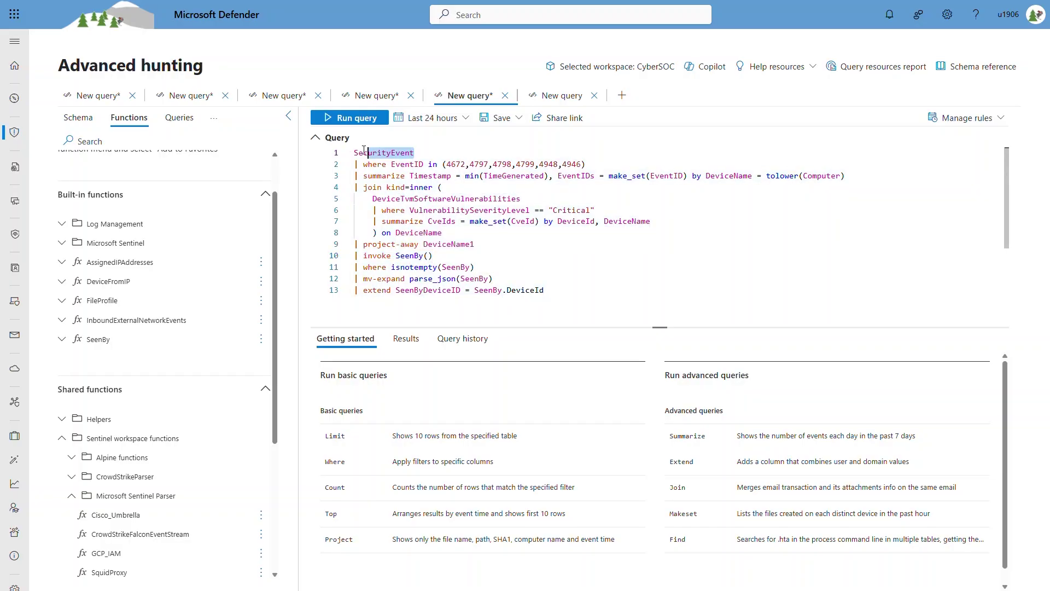
pyautogui.moveTo(530, 199); pyautogui.dragTo(411, 201)
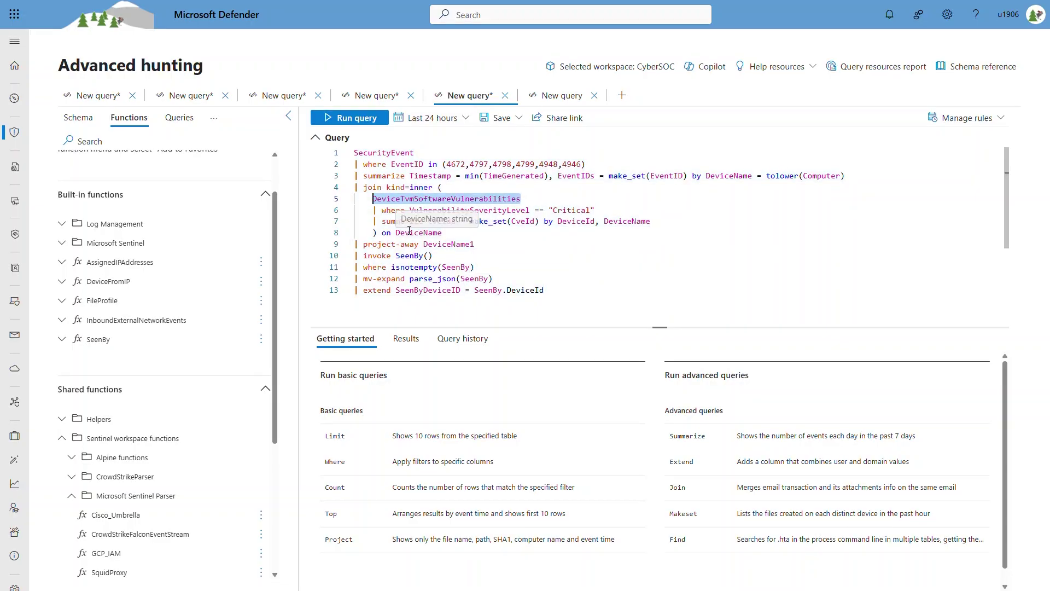
pyautogui.click(378, 255)
pyautogui.click(350, 117)
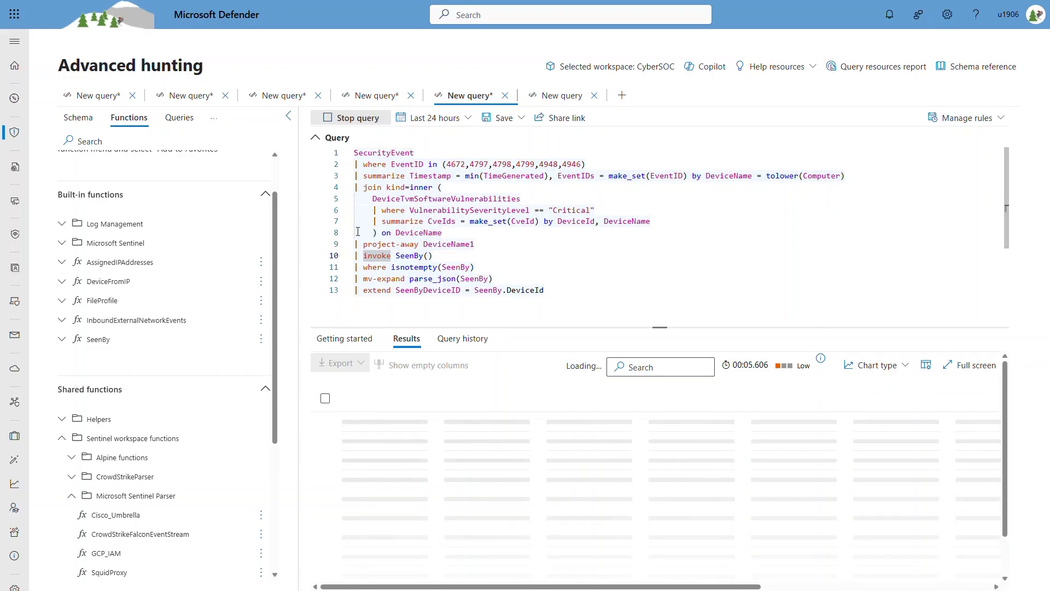
pyautogui.click(288, 116)
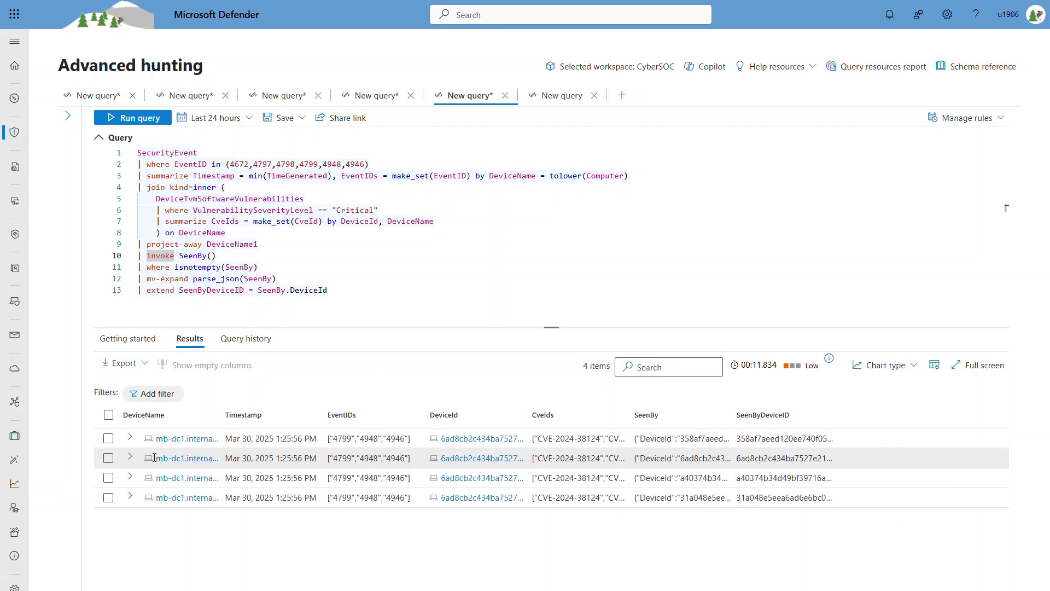
pyautogui.click(208, 439)
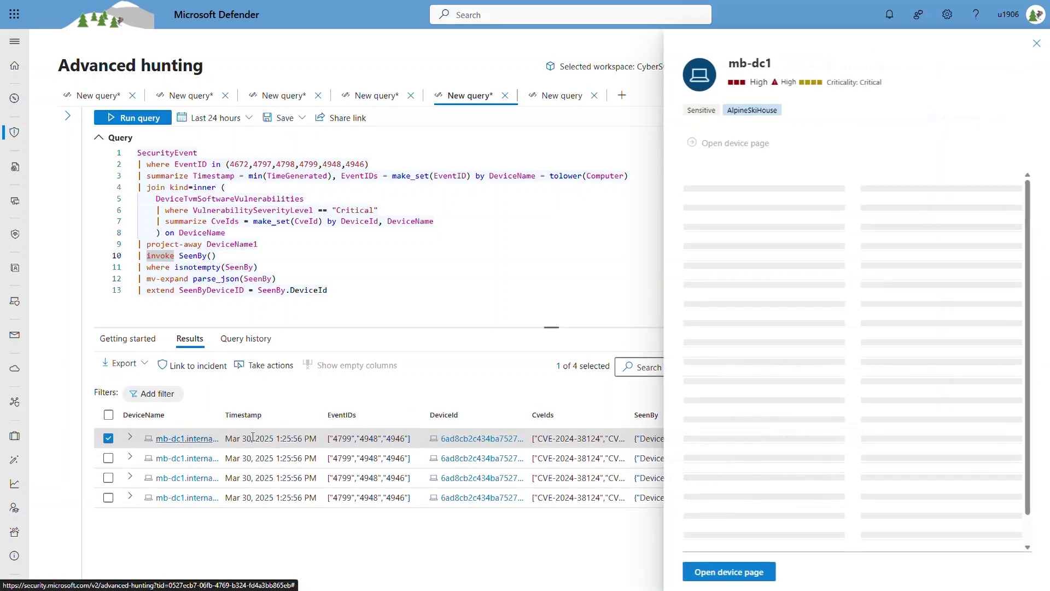
pyautogui.scroll(-10, 796, 497)
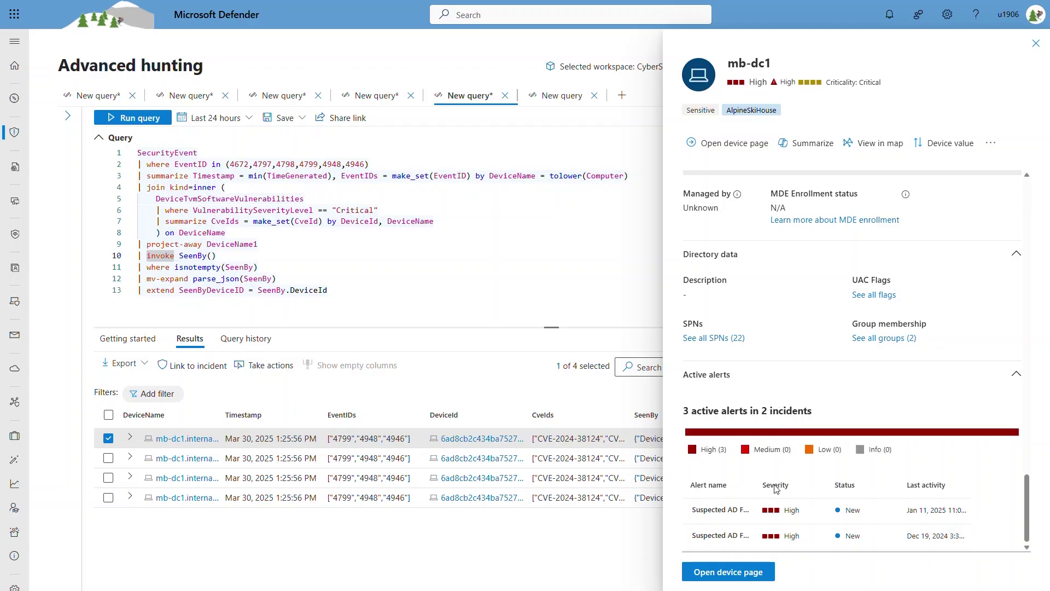
pyautogui.click(1036, 44)
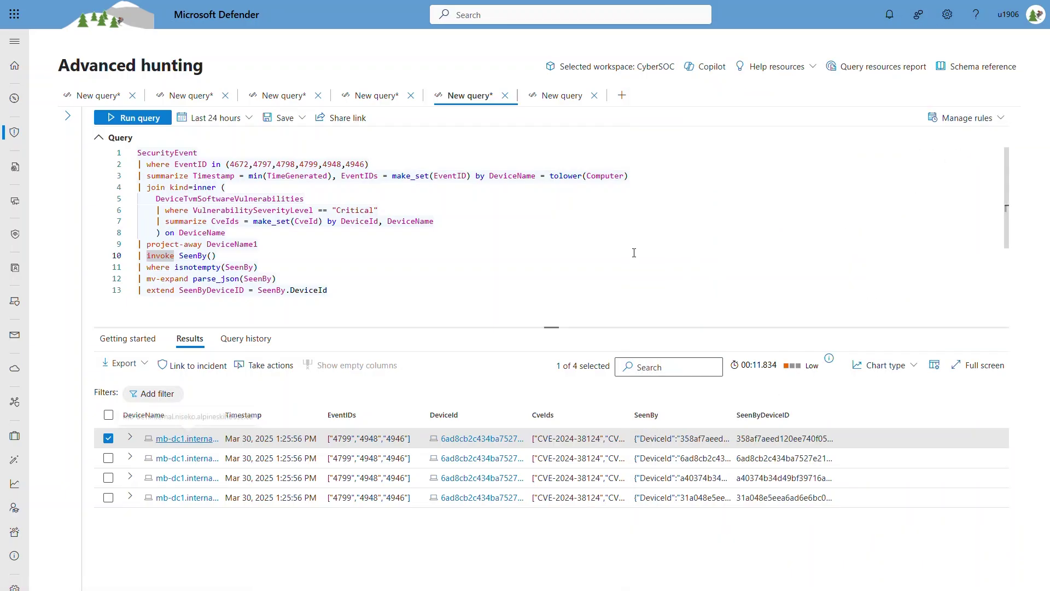
# Step: Select the second mb-dc1 row, tick Isolate device under Take actions, then cancel without submitting
pyautogui.click(109, 463)
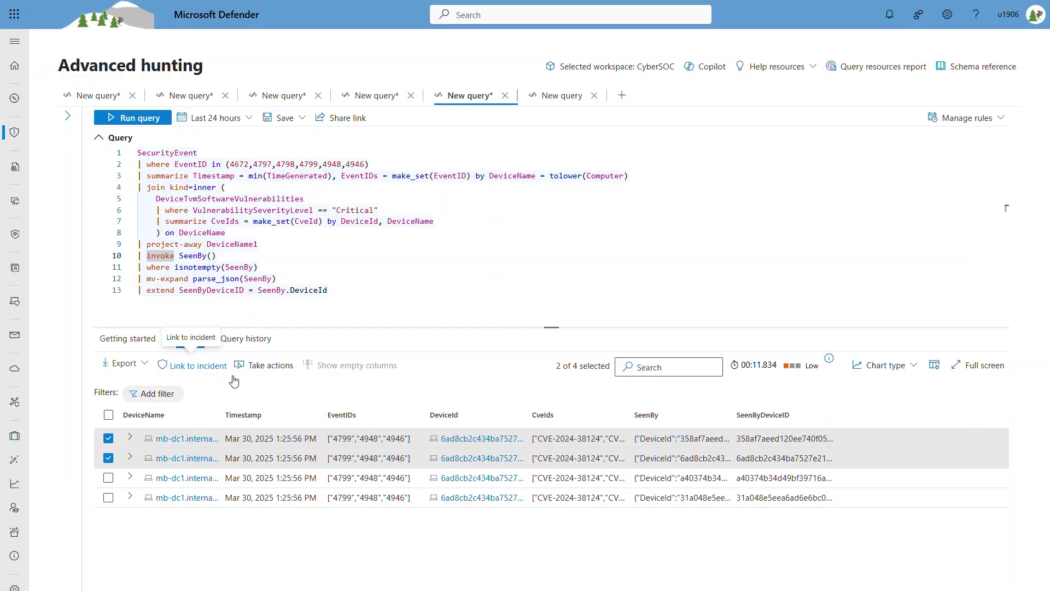
pyautogui.click(276, 368)
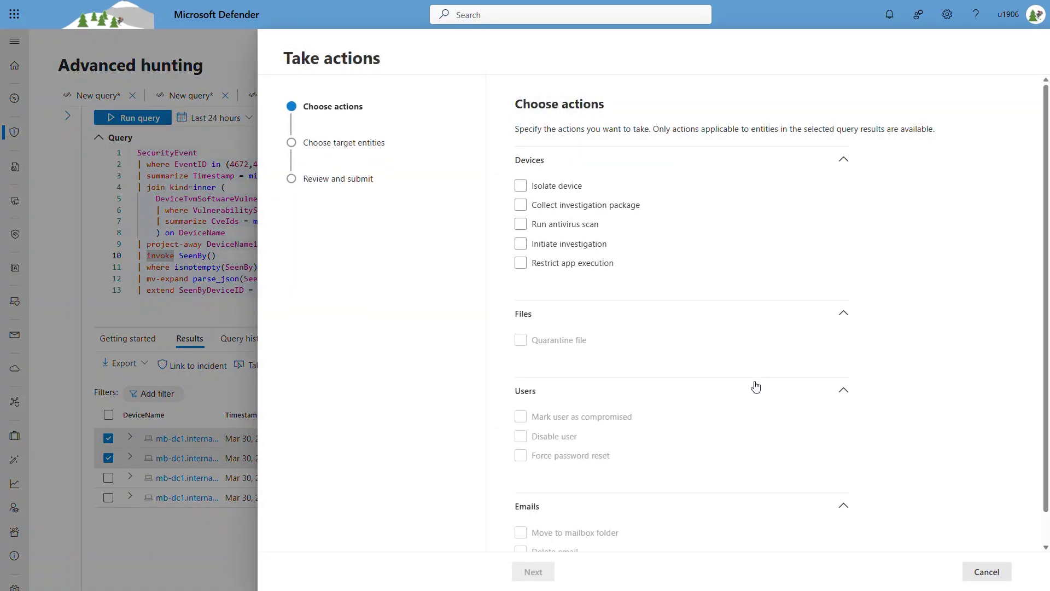
pyautogui.click(520, 185)
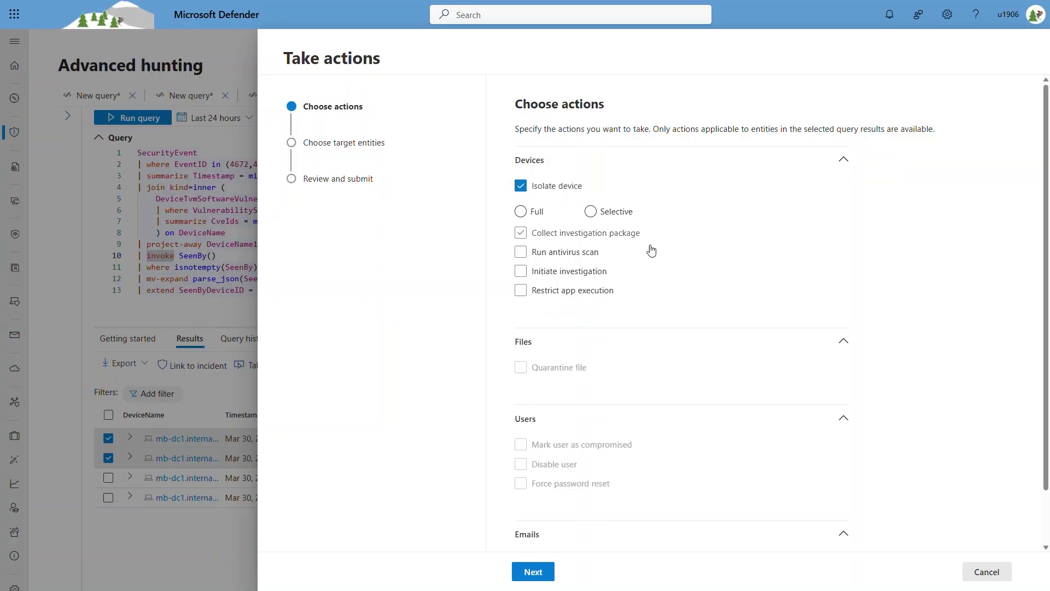
pyautogui.click(988, 572)
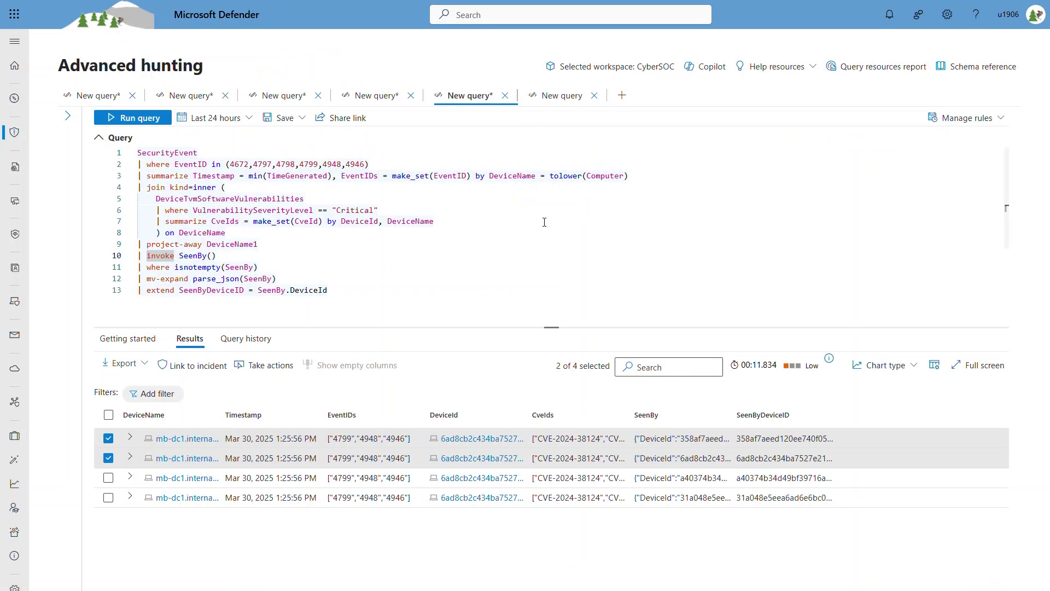
# Step: Ask Copilot 'show me users with medium risk level' and add the generated AADRiskyUsers query to the editor
pyautogui.click(559, 103)
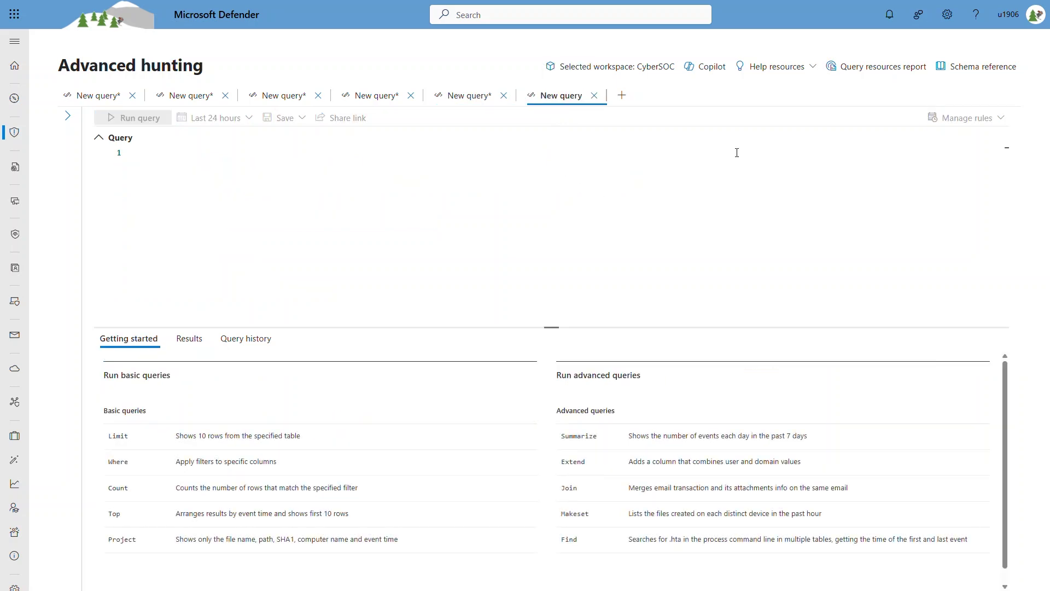
pyautogui.click(713, 70)
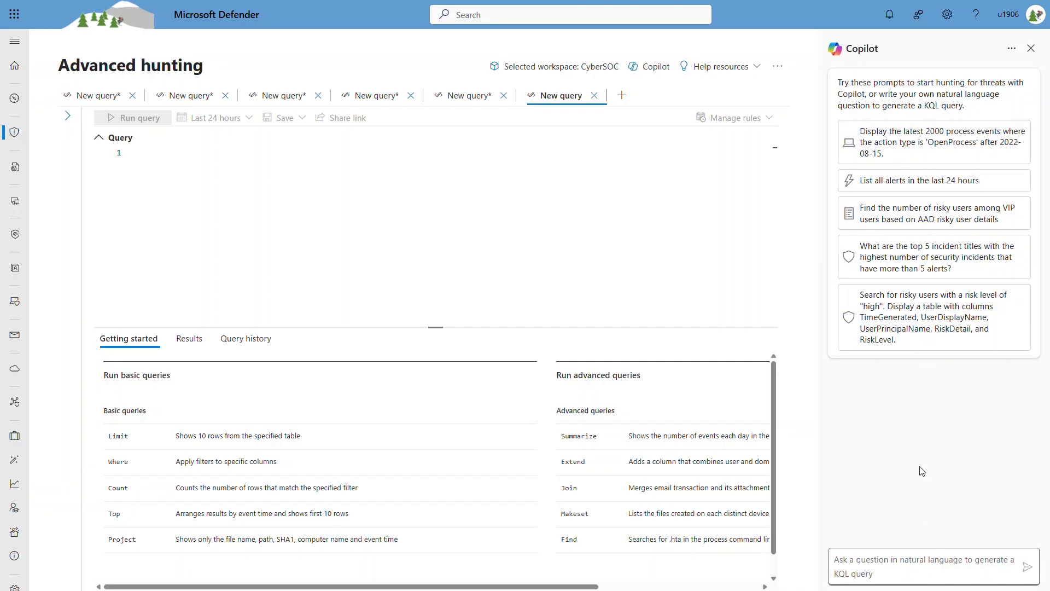
pyautogui.click(896, 558)
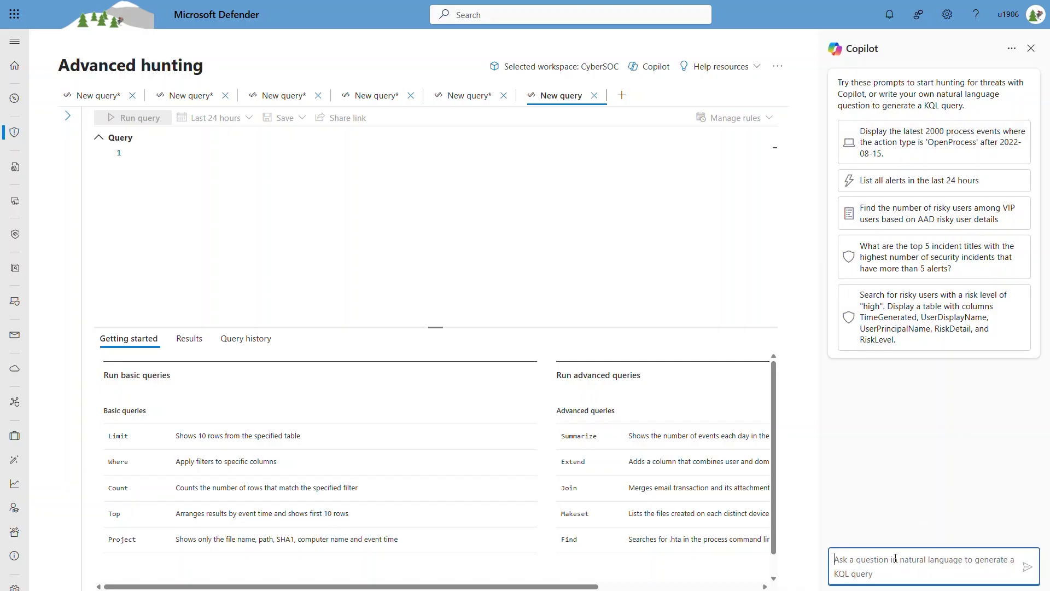
pyautogui.write('show me users with ')
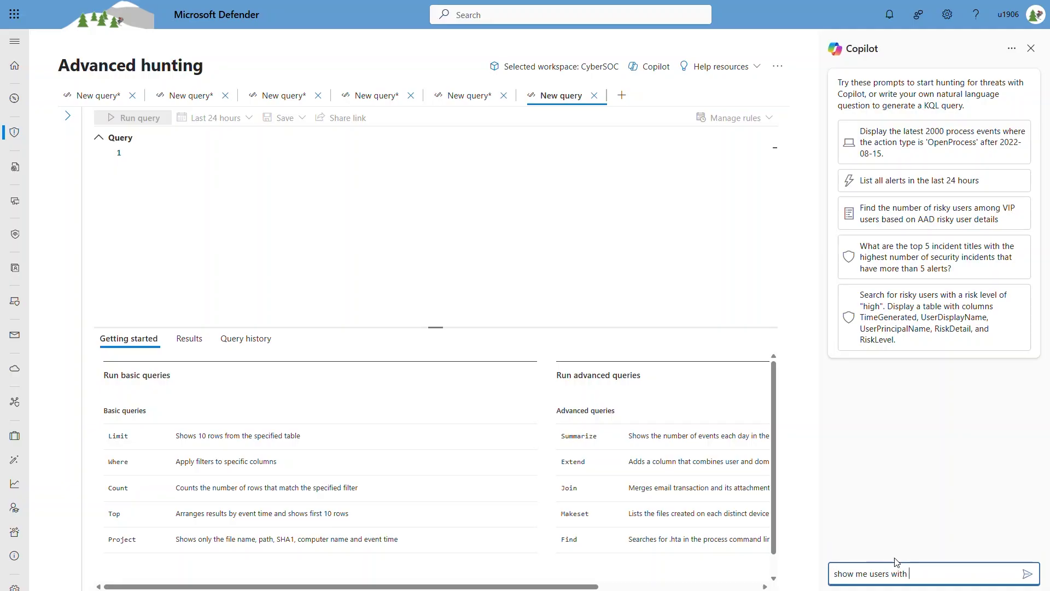
pyautogui.write('medium risk level')
pyautogui.press('Return')
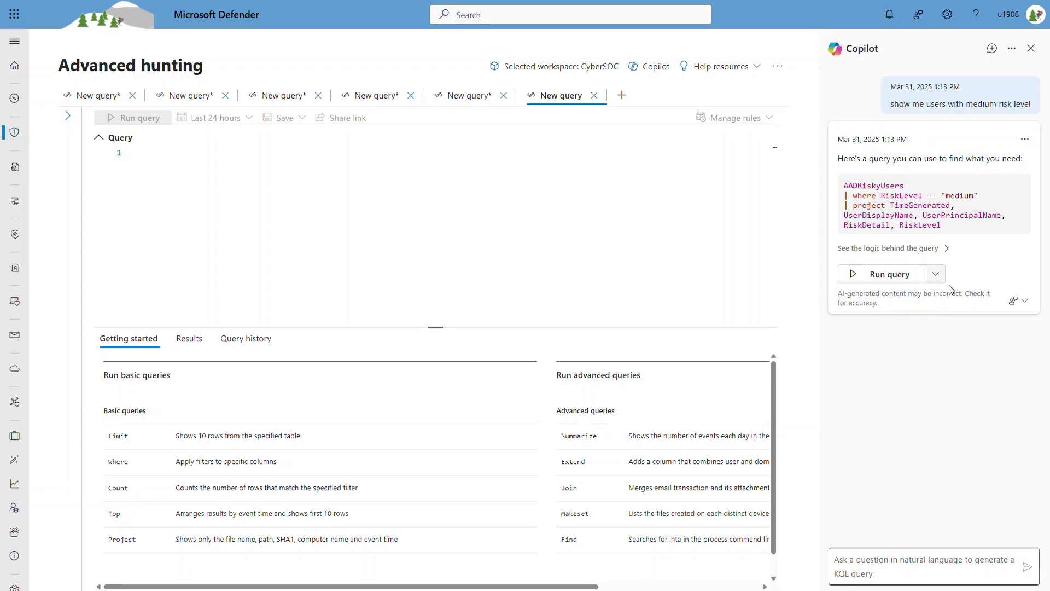
pyautogui.click(936, 275)
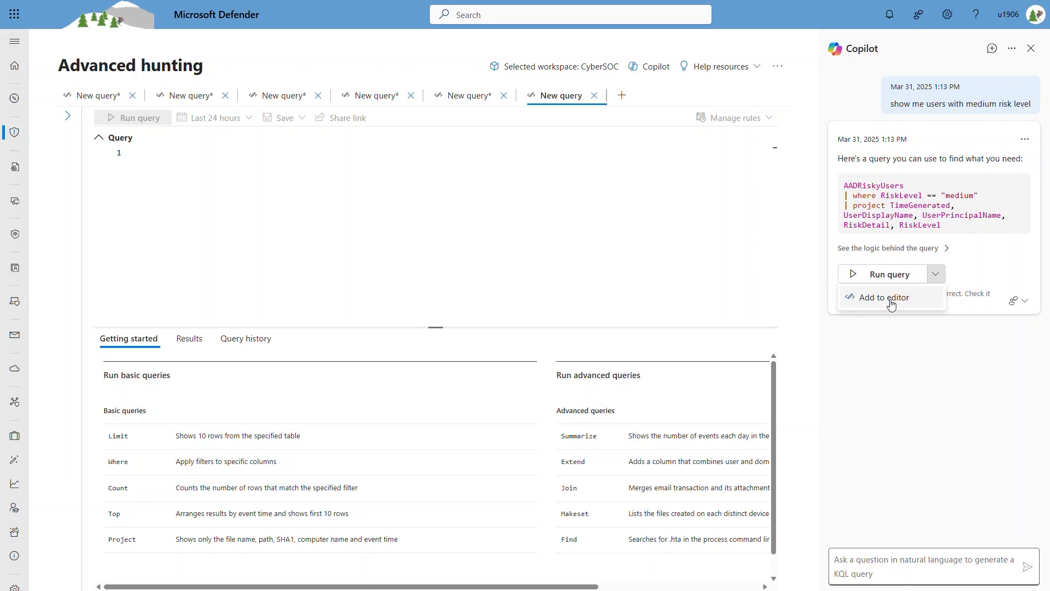
pyautogui.click(900, 302)
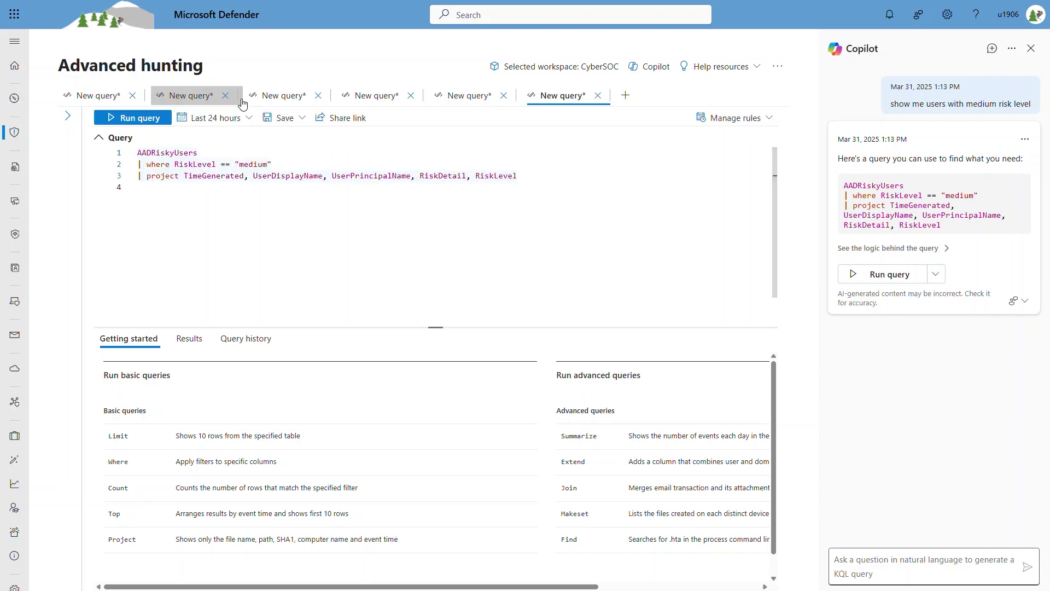
# Step: Set the AADRiskyUsers query's time range to Last 7 days and run it
pyautogui.click(239, 118)
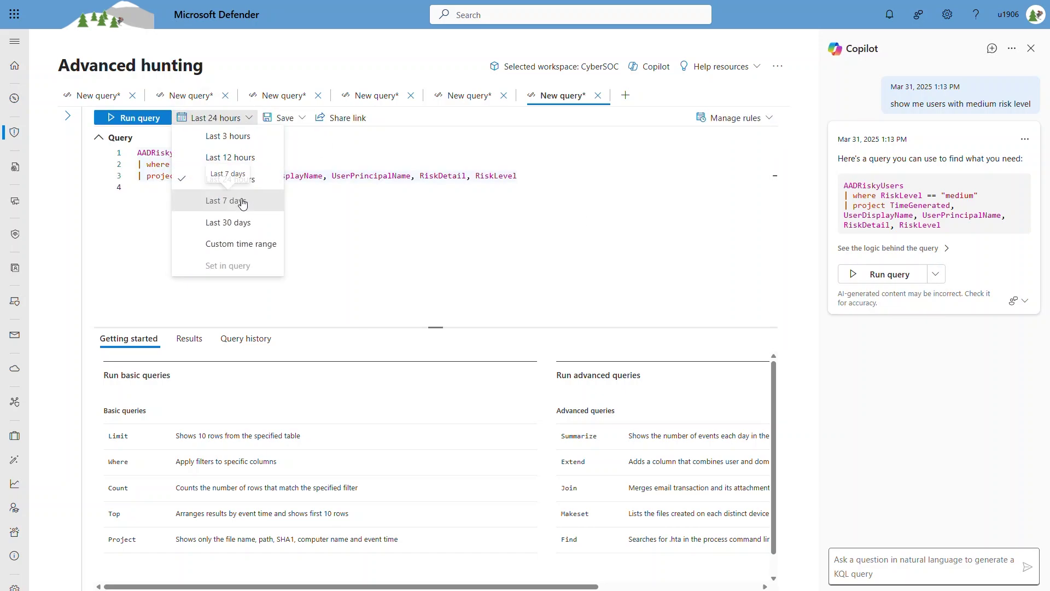
pyautogui.click(252, 199)
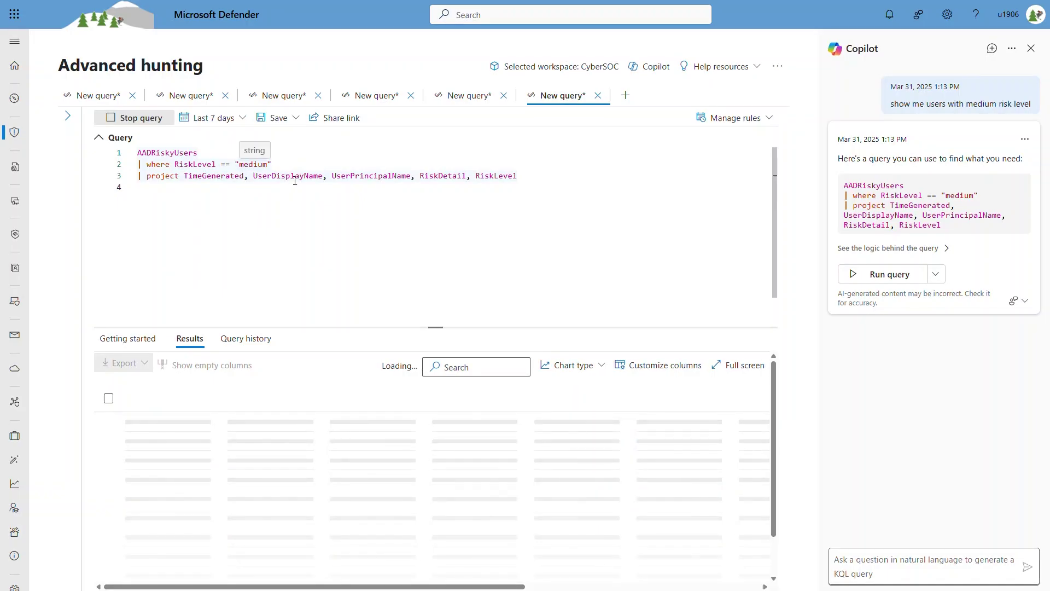